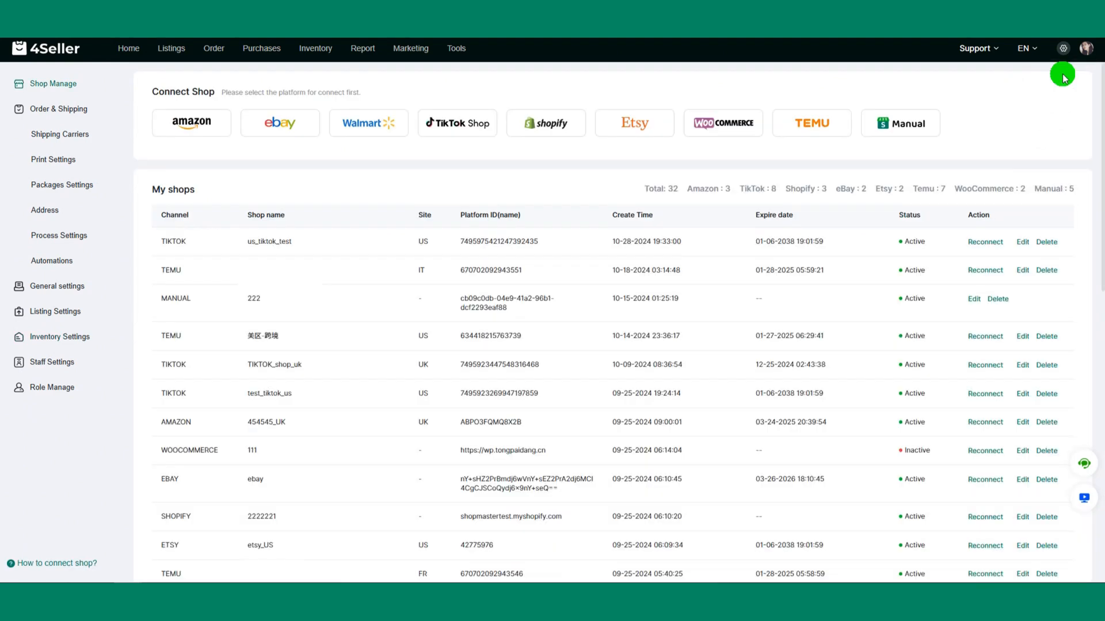
# Step: Start connecting an Amazon shop with custom name 1 in the North American region, and close the form
pyautogui.click(191, 132)
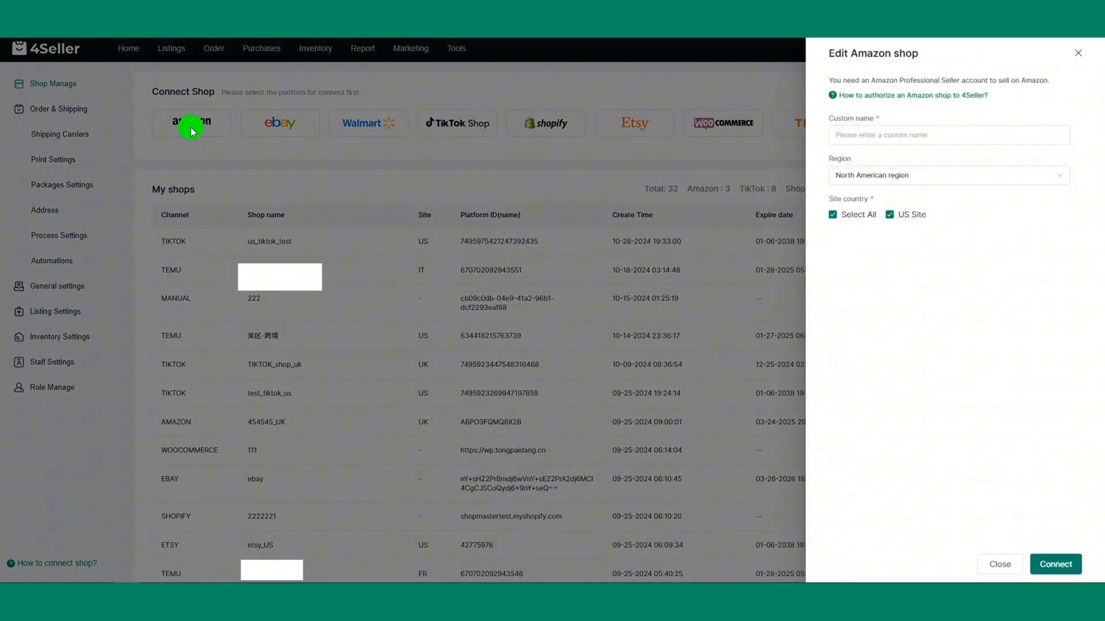
pyautogui.click(873, 136)
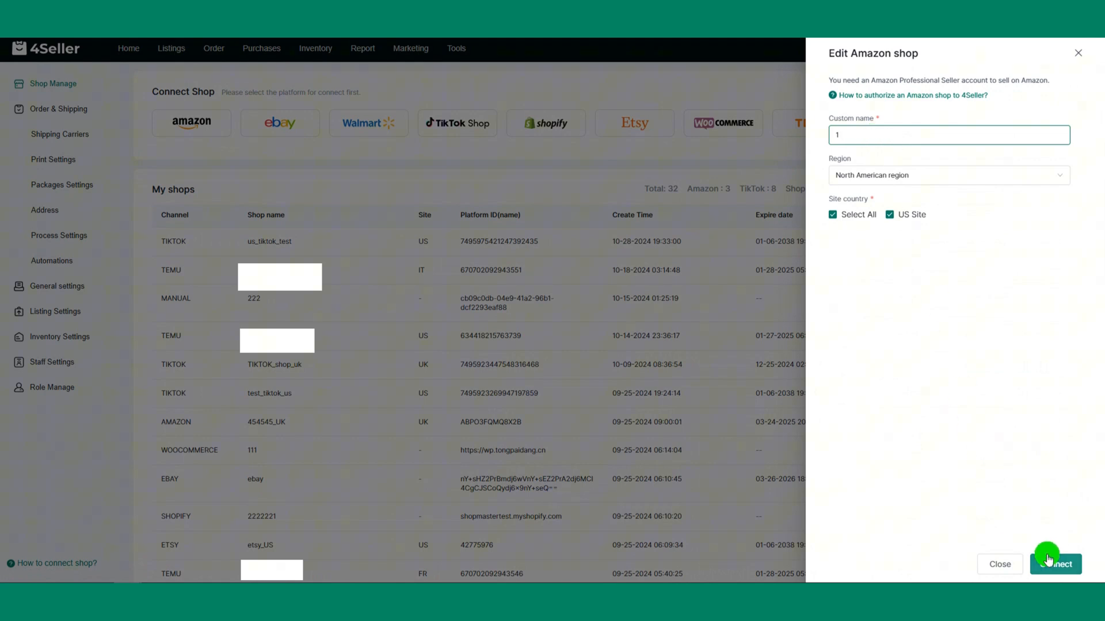
pyautogui.click(1077, 52)
# Step: Add an AMAZON_FBA third-party warehouse for Amazon shop 1 in the inventory settings
pyautogui.click(74, 336)
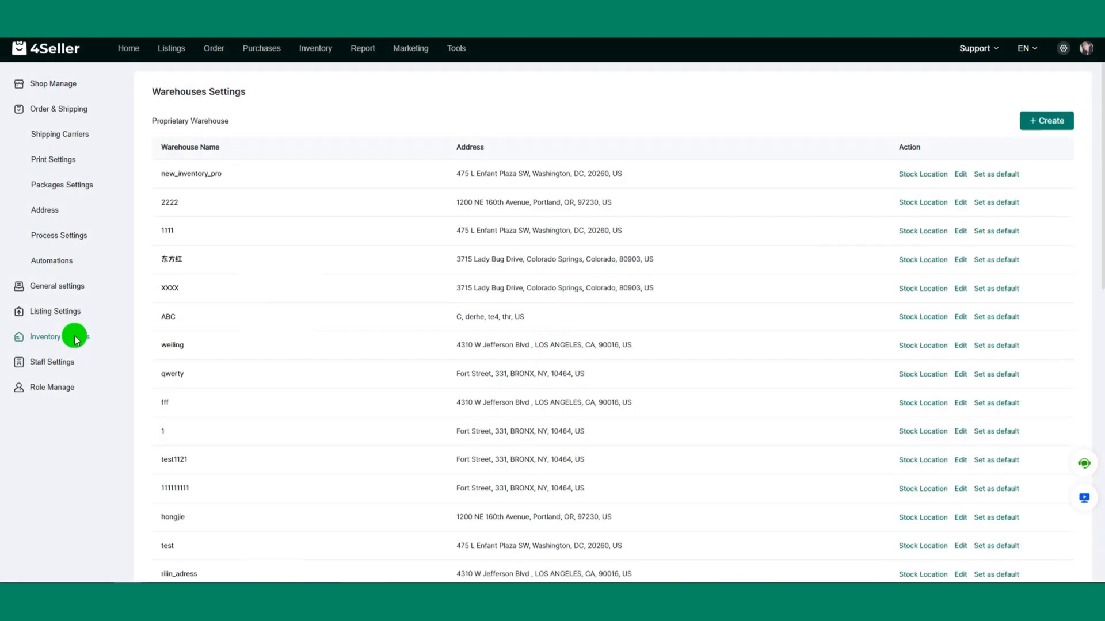
pyautogui.scroll(-8, 373, 353)
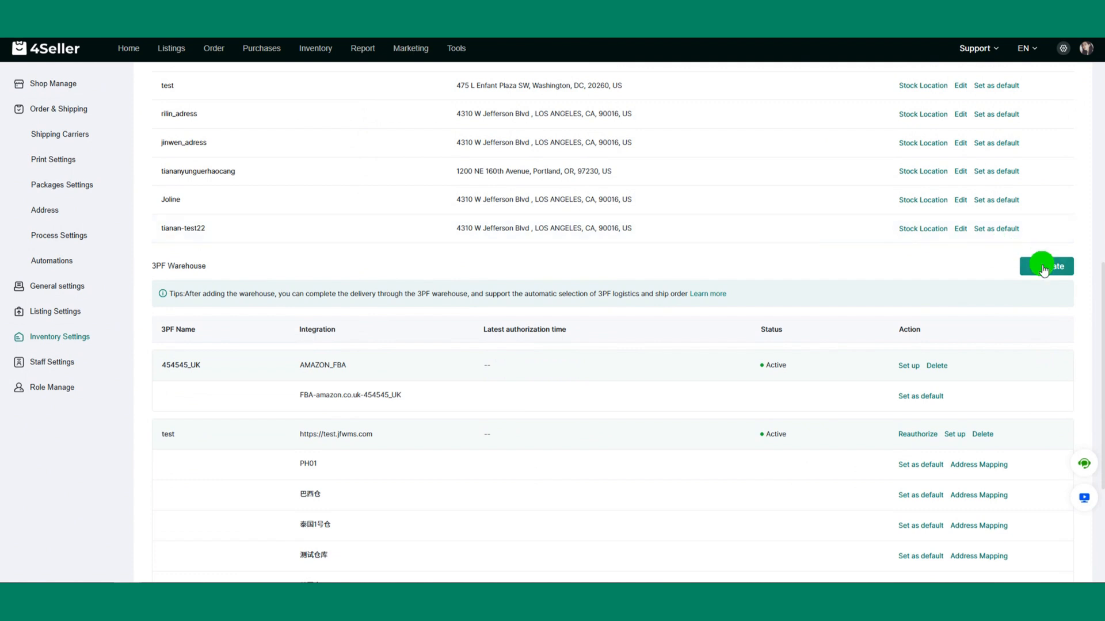
pyautogui.click(1043, 268)
pyautogui.click(871, 96)
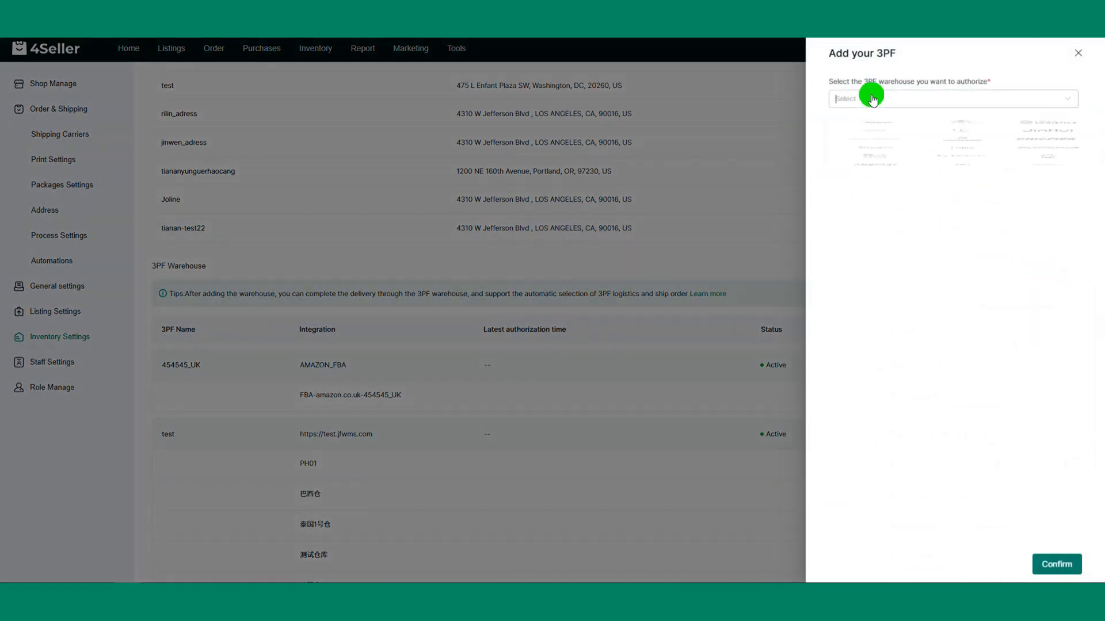
pyautogui.click(874, 141)
pyautogui.click(881, 161)
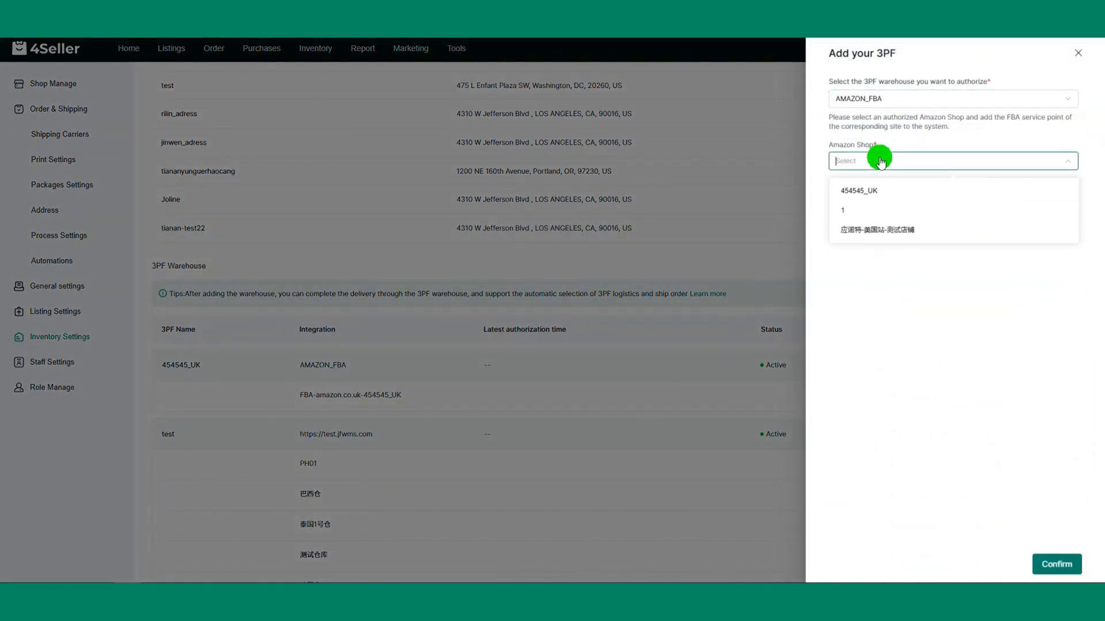
pyautogui.click(861, 209)
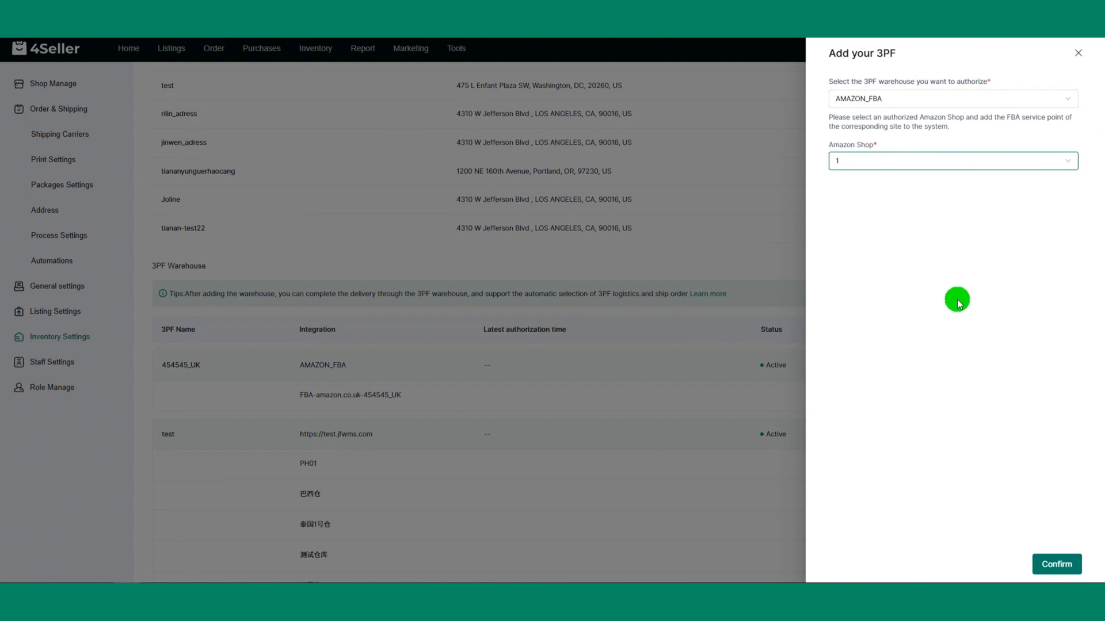
pyautogui.click(1056, 563)
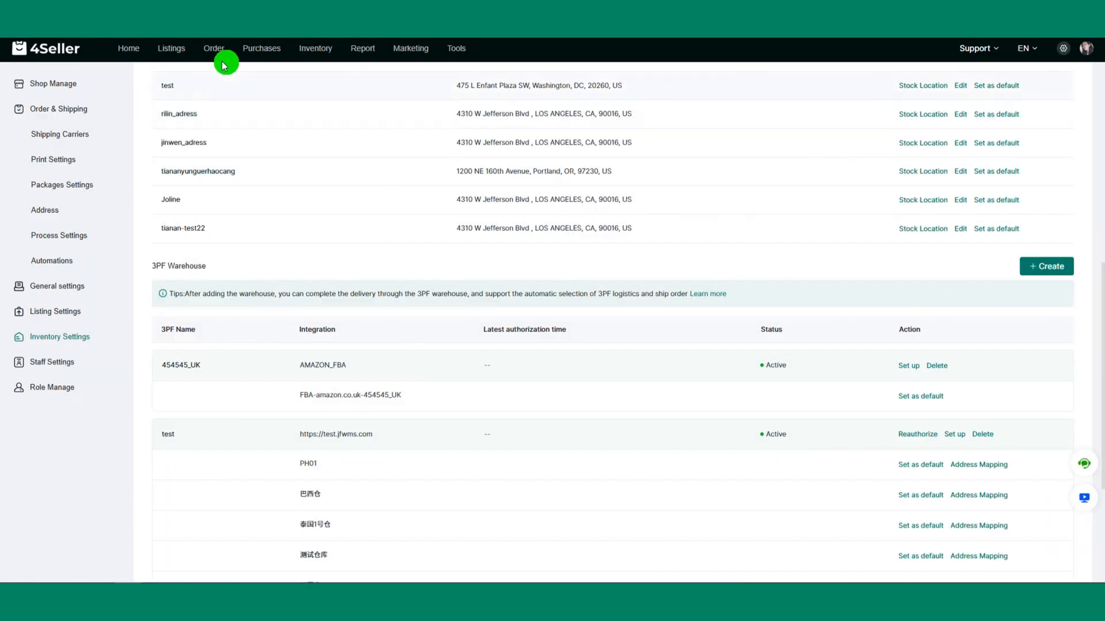
# Step: Review the active published Amazon listings
pyautogui.moveTo(167, 53)
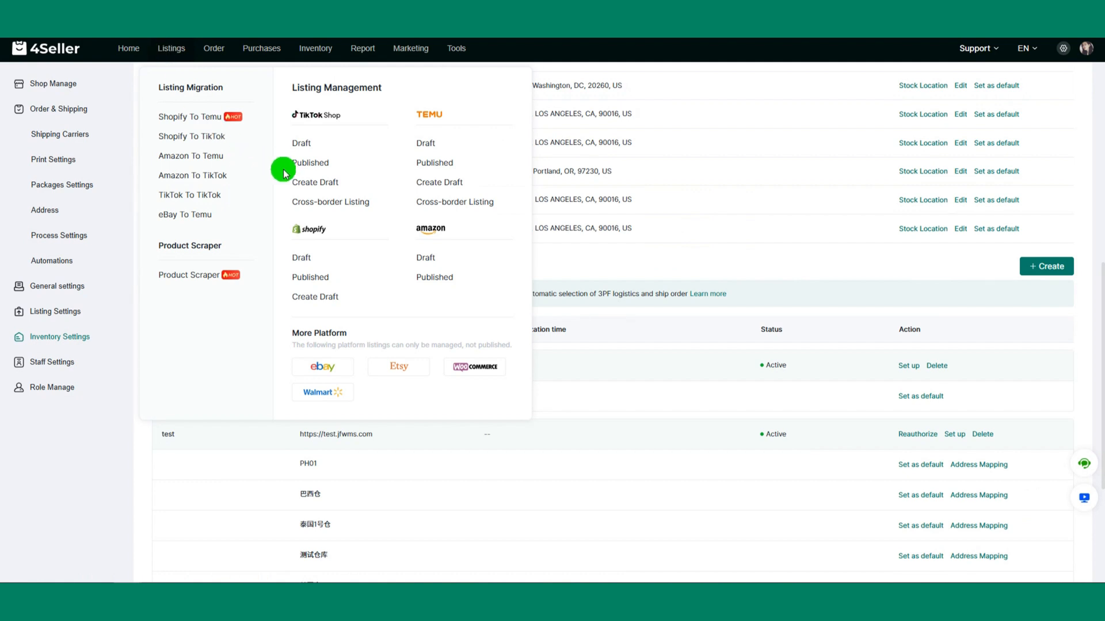
pyautogui.click(442, 279)
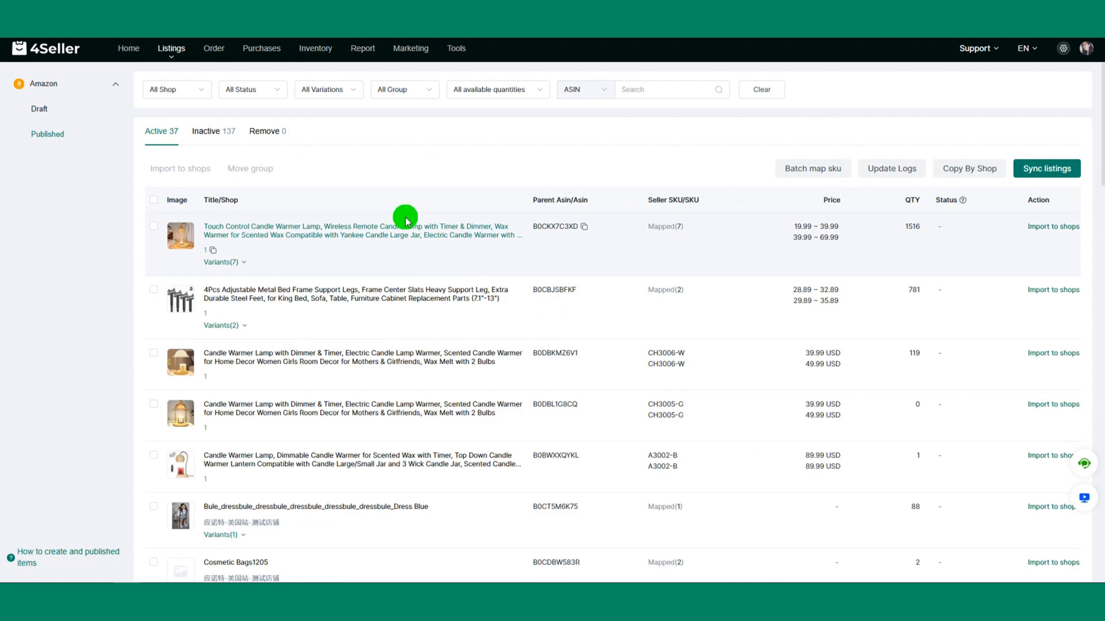
pyautogui.scroll(-1, 424, 401)
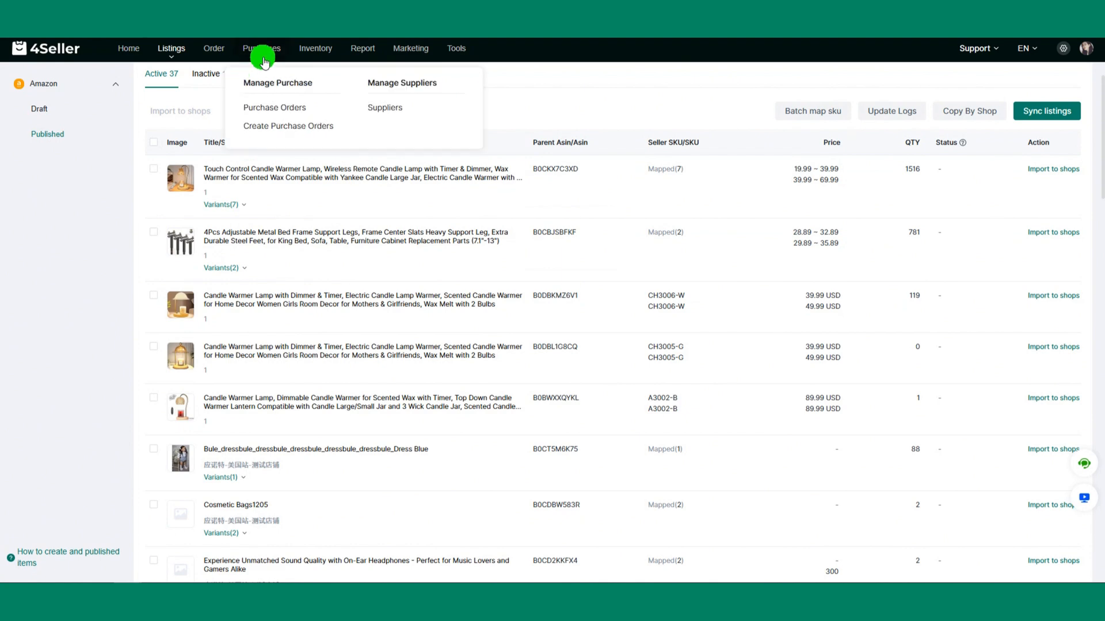
# Step: Map the Ariboaboa grocery plastic bag holder in the Amazon FBA inventory to SKU dgsght
pyautogui.click(304, 50)
pyautogui.click(94, 213)
pyautogui.click(79, 162)
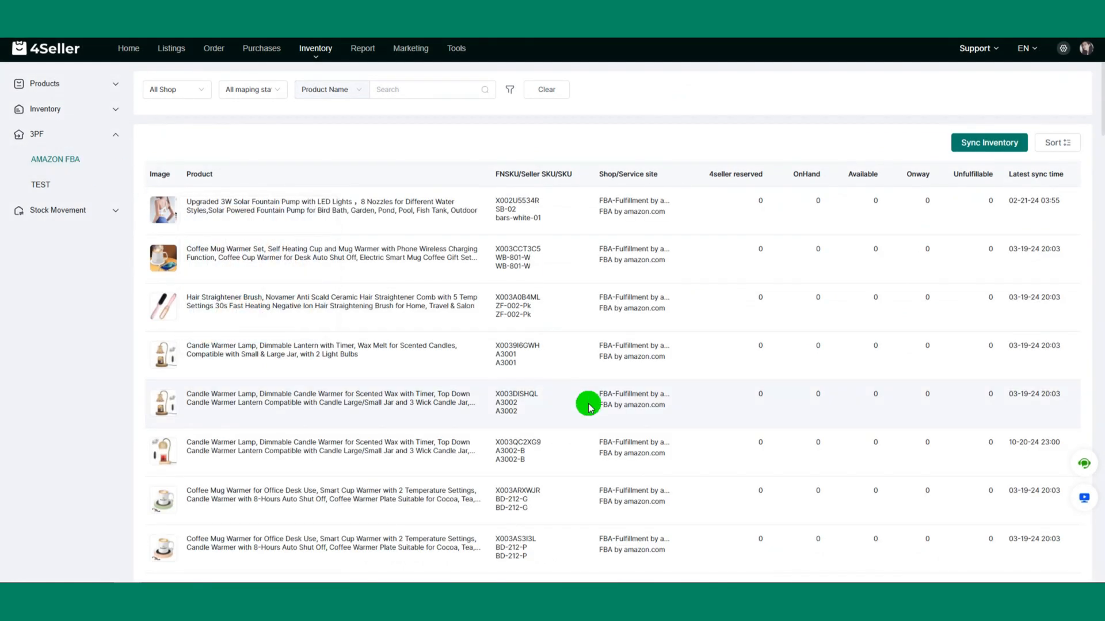
pyautogui.scroll(-7, 586, 402)
pyautogui.scroll(-6, 588, 406)
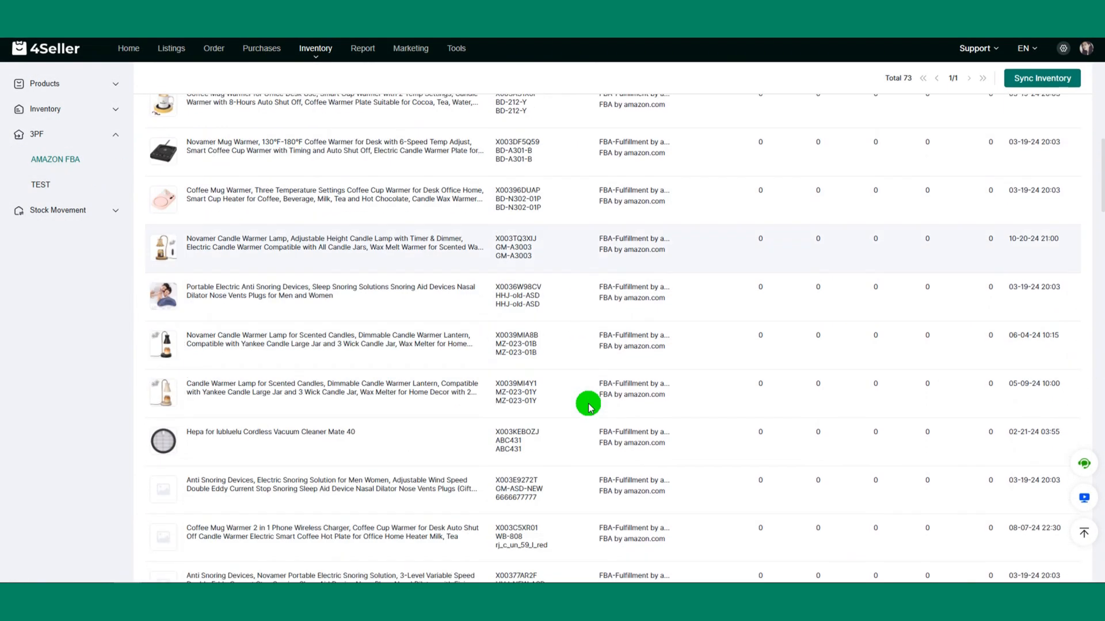
pyautogui.scroll(-18, 521, 423)
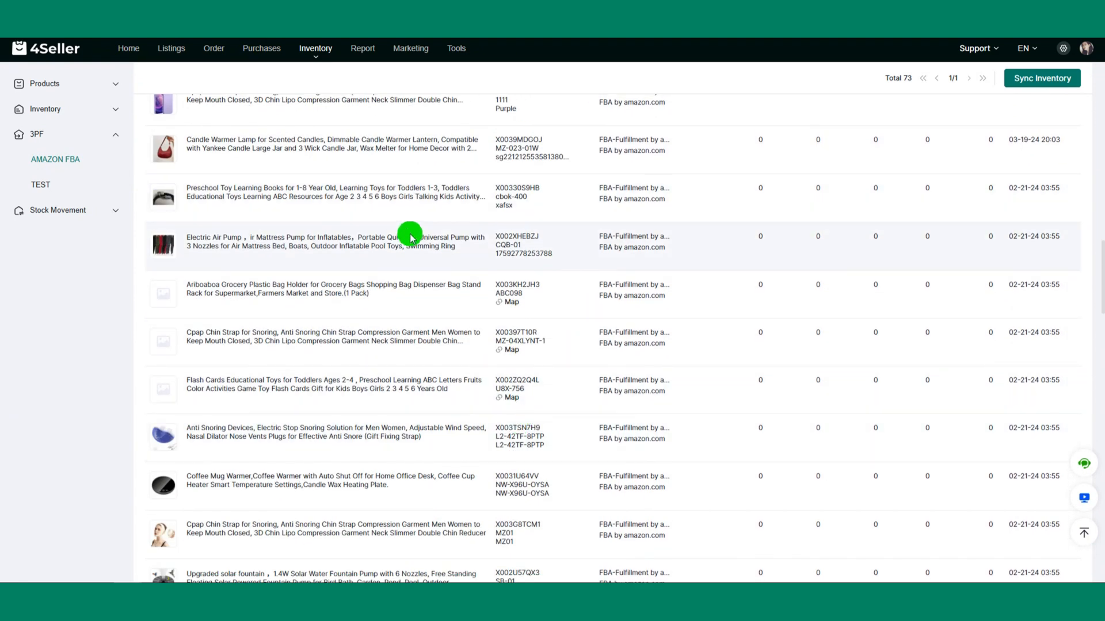
pyautogui.click(512, 308)
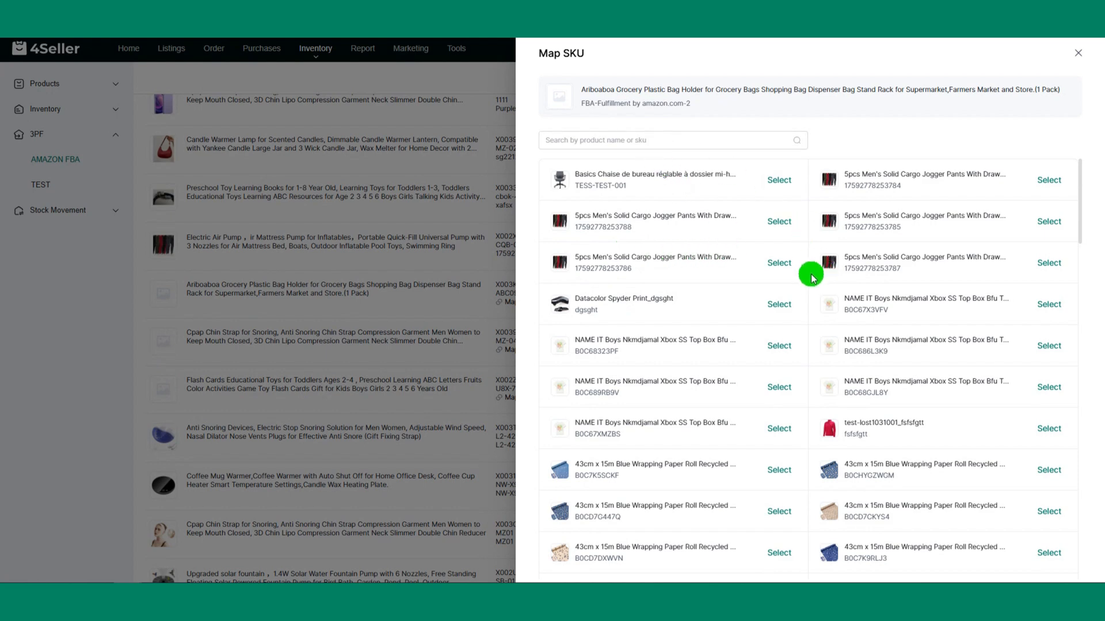
pyautogui.click(779, 303)
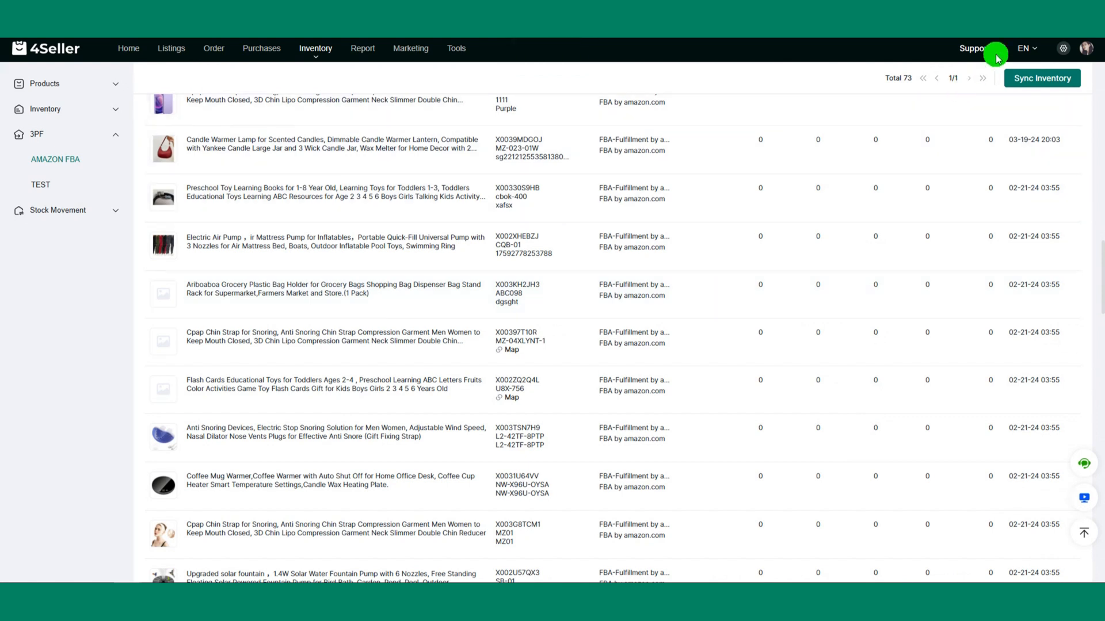
# Step: Check the warehouse settings and the order process settings for stock deduction and platform updates
pyautogui.moveTo(1063, 51)
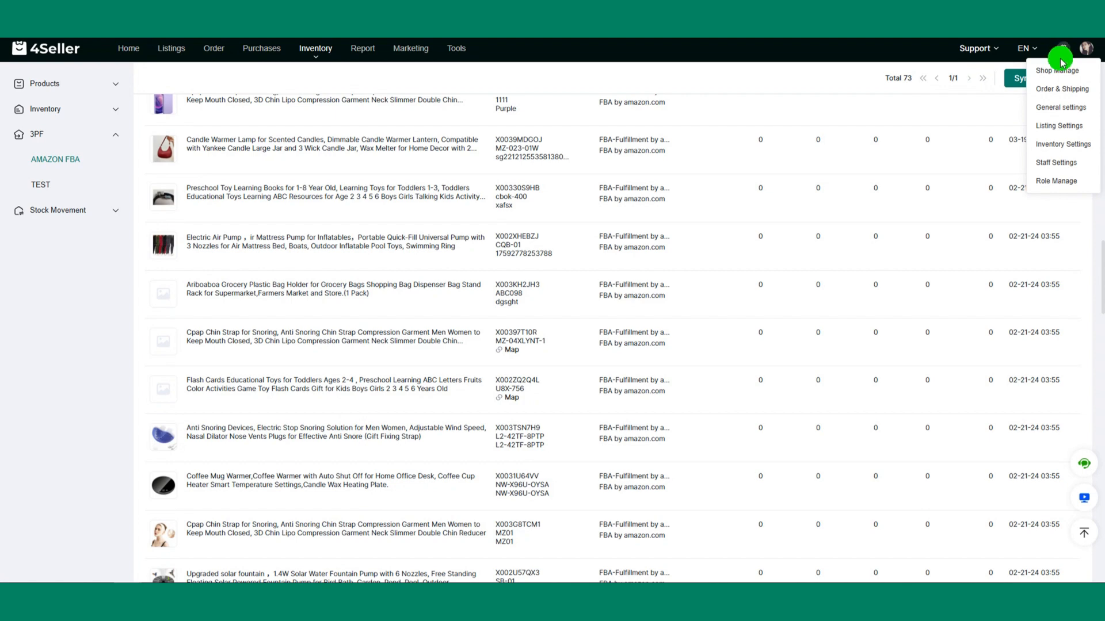
pyautogui.click(1058, 142)
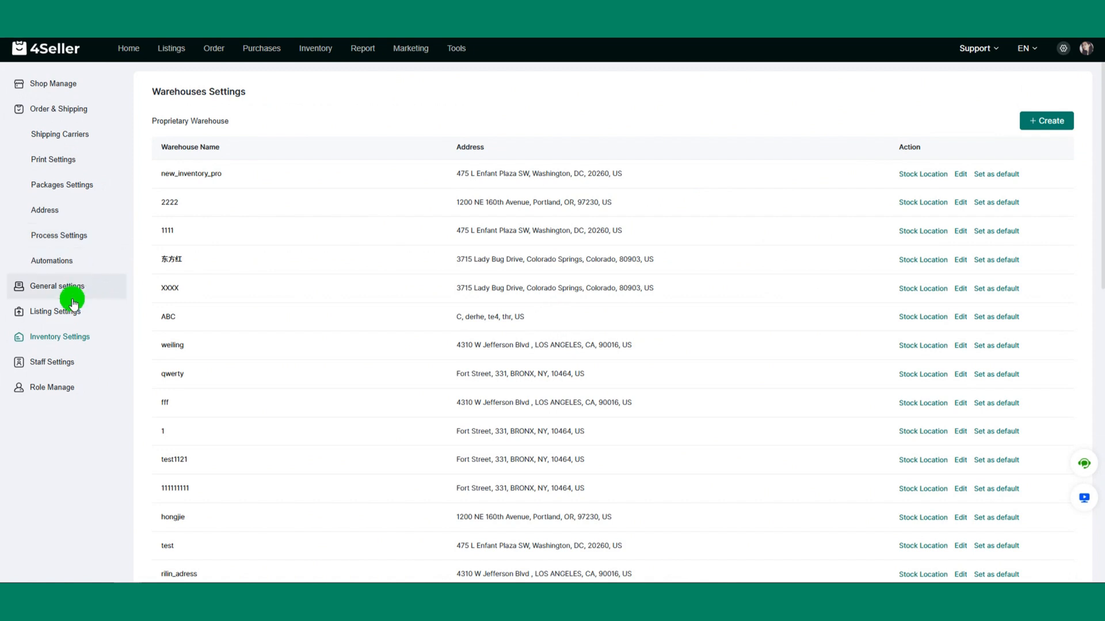
pyautogui.click(70, 245)
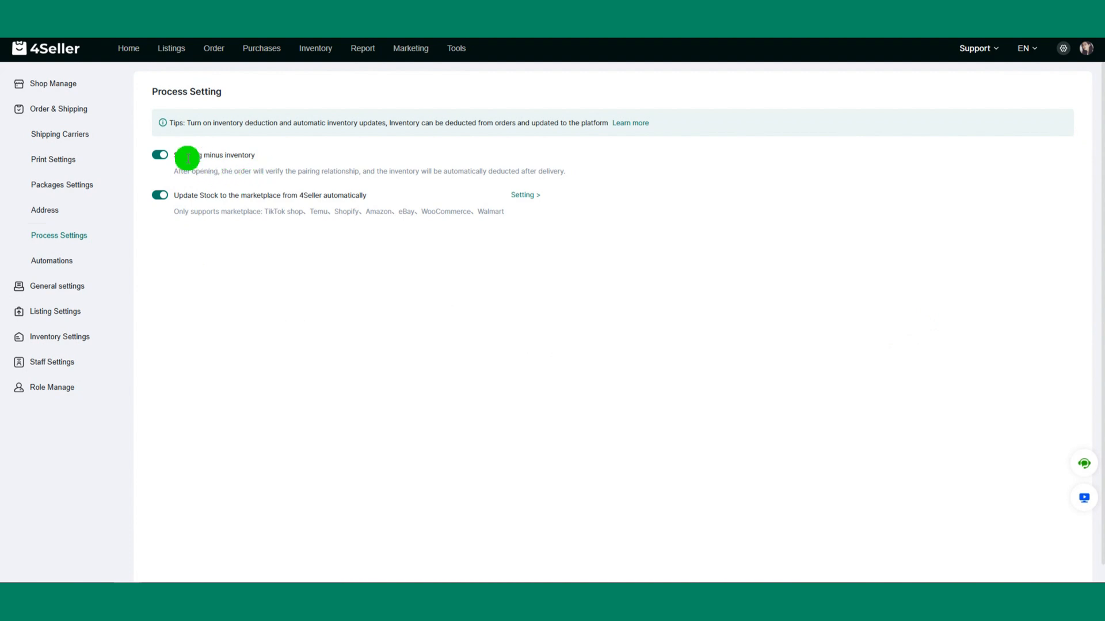
# Step: Filter the pending orders by the warehouse FBA-amazon.com-honghuji
pyautogui.click(218, 51)
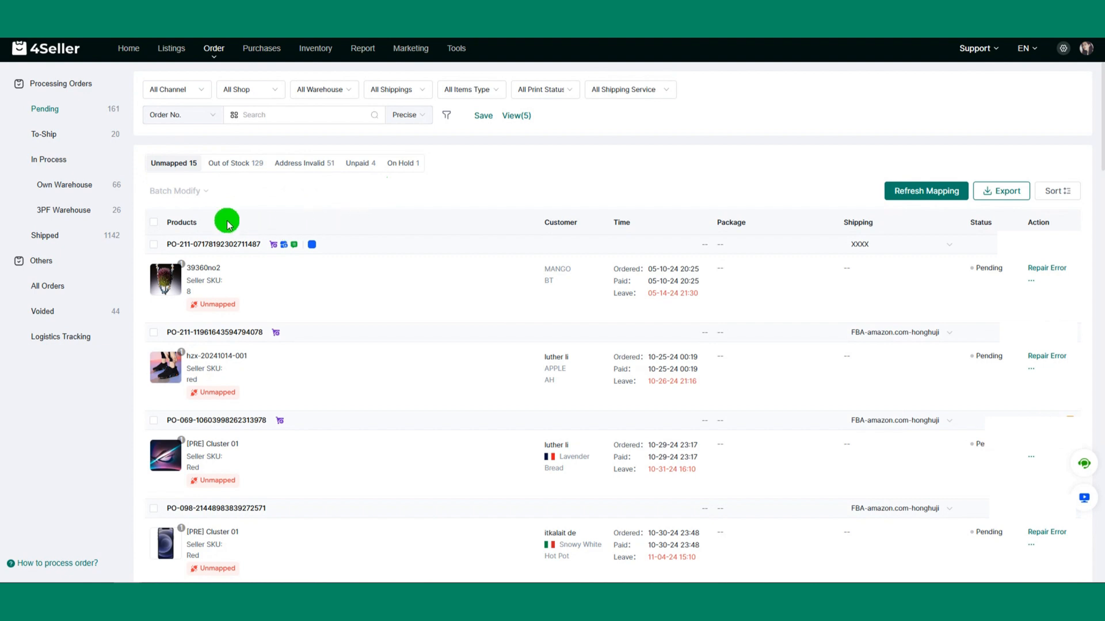
pyautogui.click(333, 95)
pyautogui.click(360, 195)
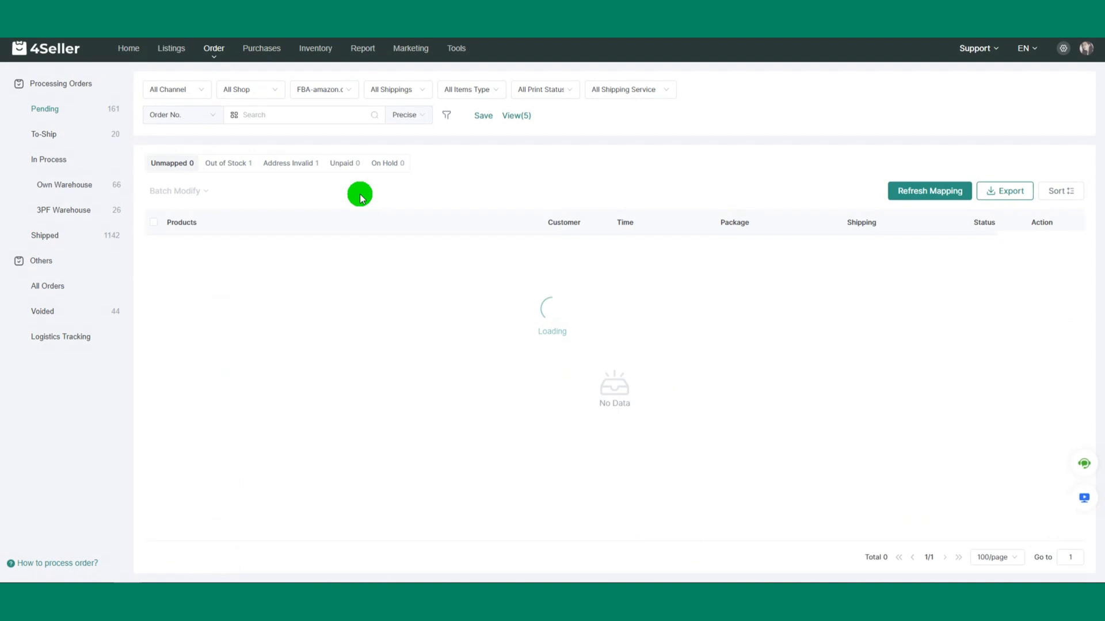
pyautogui.click(323, 87)
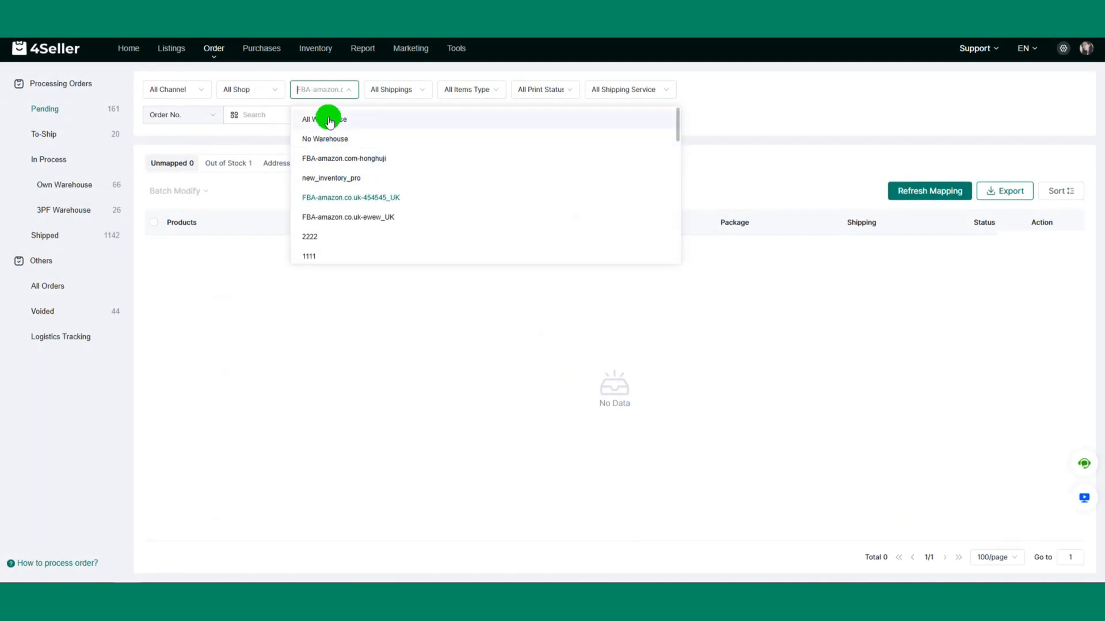
pyautogui.click(333, 156)
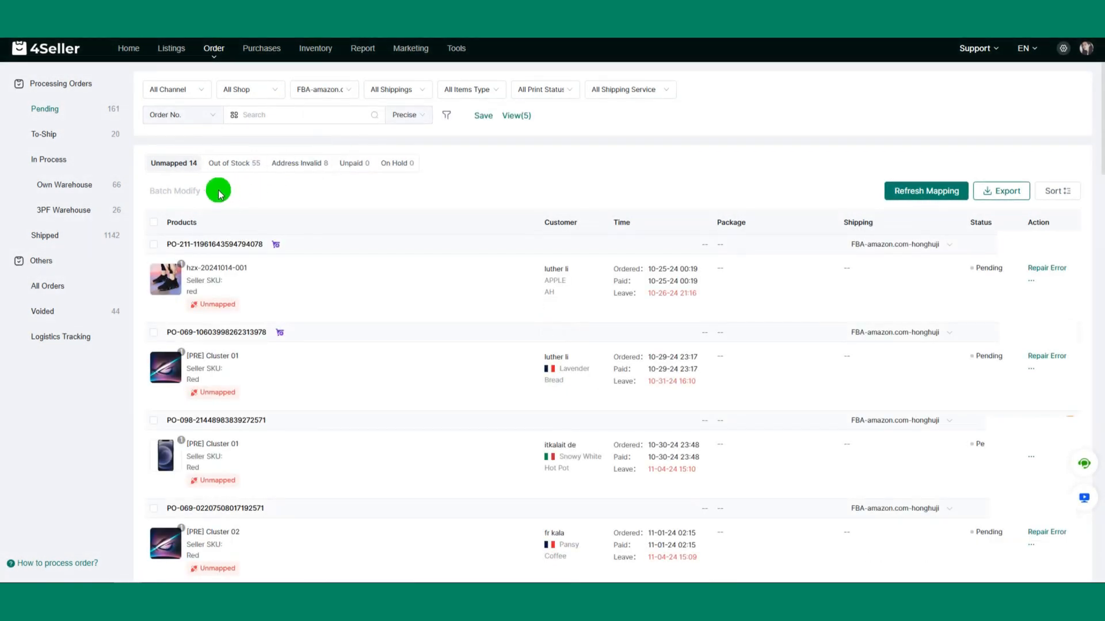
pyautogui.moveTo(166, 270)
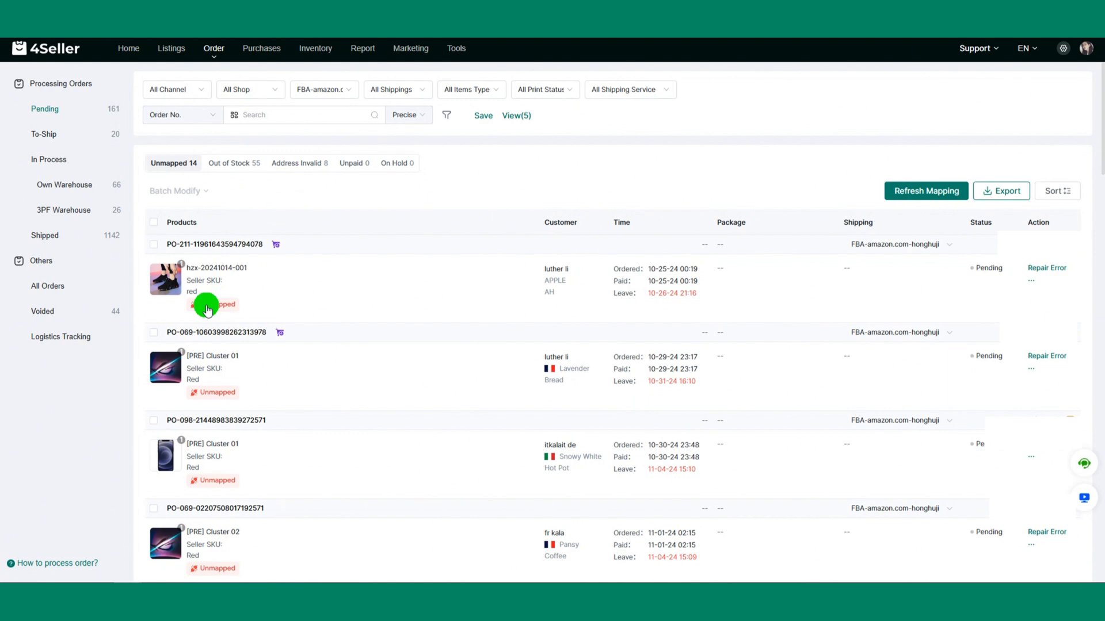
pyautogui.click(223, 312)
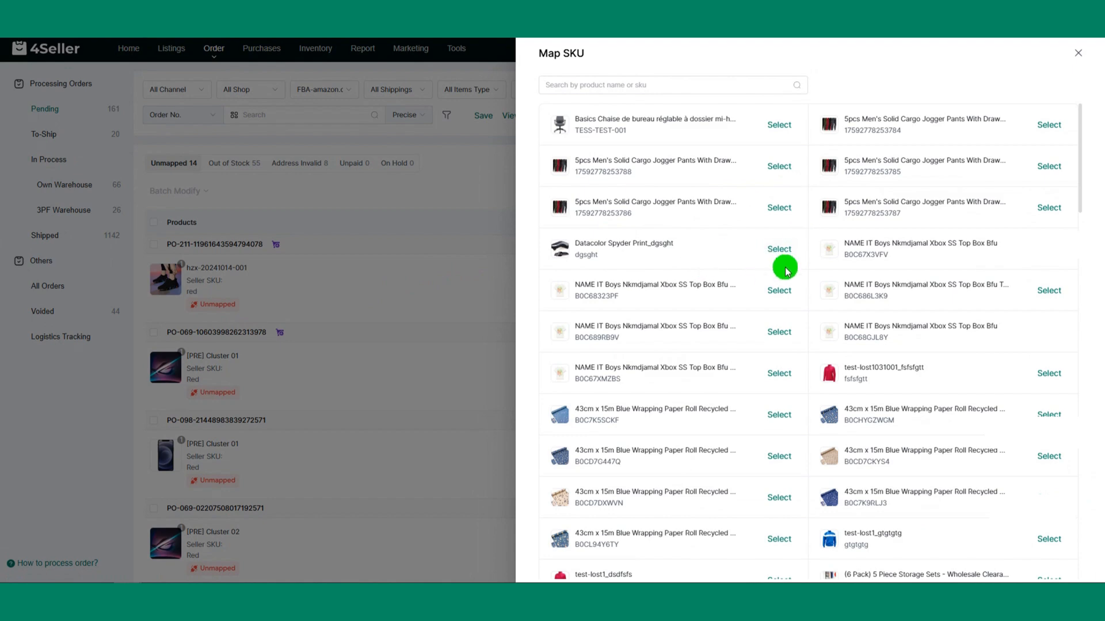
pyautogui.click(779, 291)
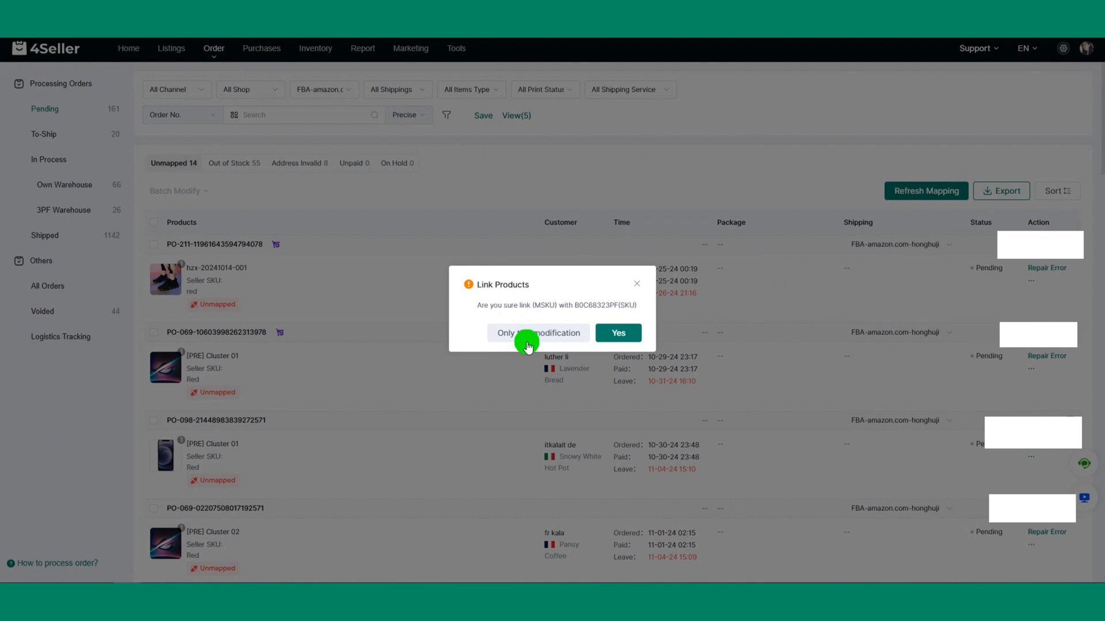
pyautogui.click(624, 334)
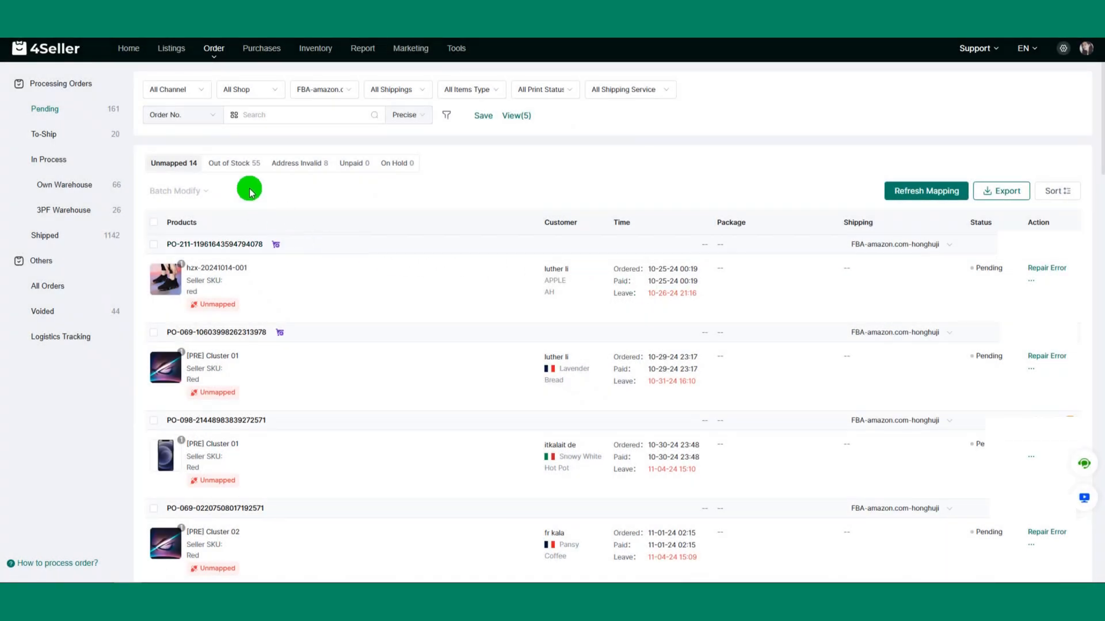
# Step: List the out-of-stock pending orders, view the first order's warehouse choices, and refresh the stock
pyautogui.click(231, 164)
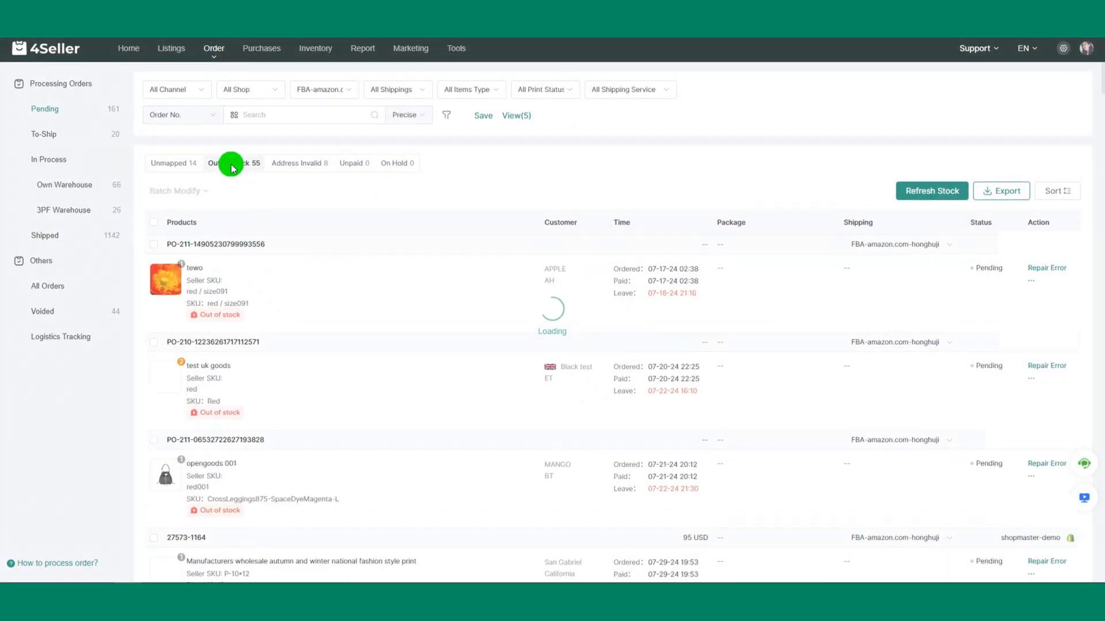
pyautogui.click(895, 244)
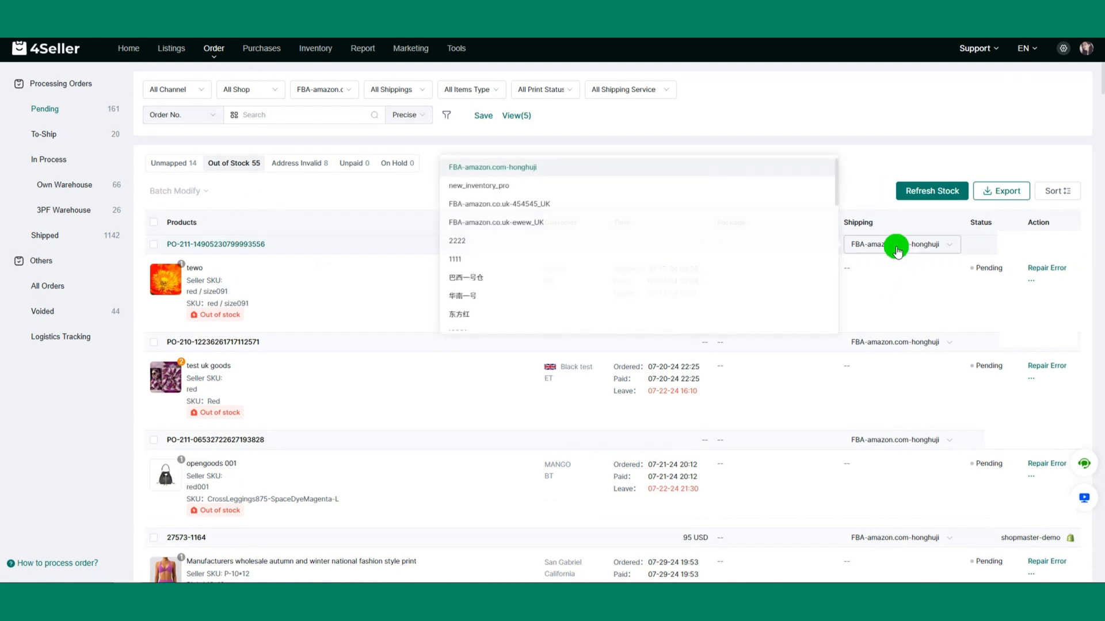
pyautogui.click(794, 148)
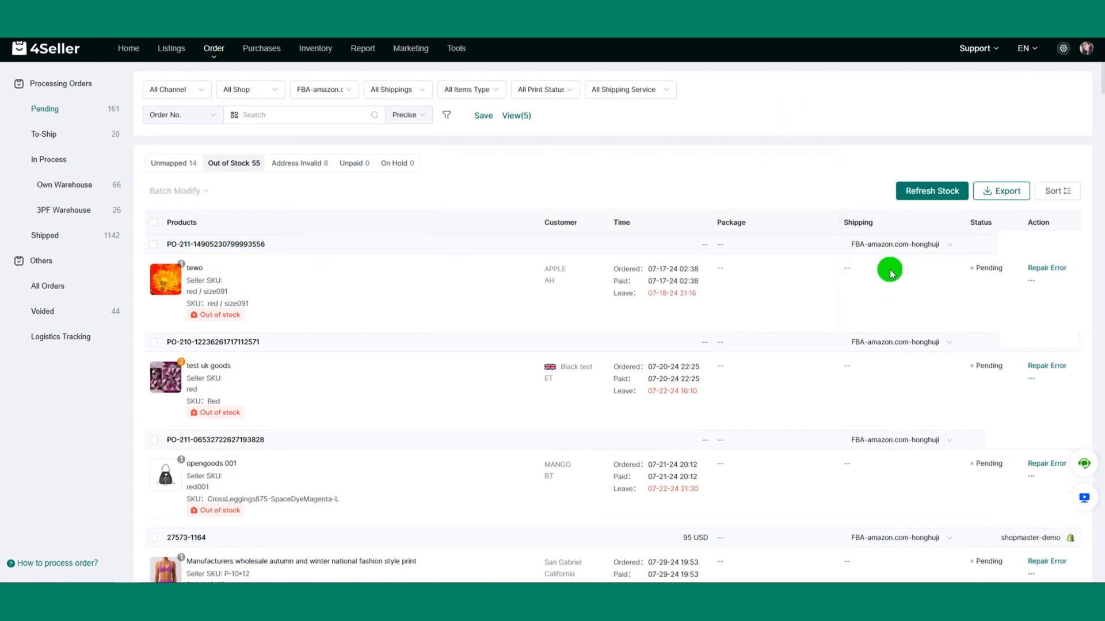
pyautogui.click(919, 194)
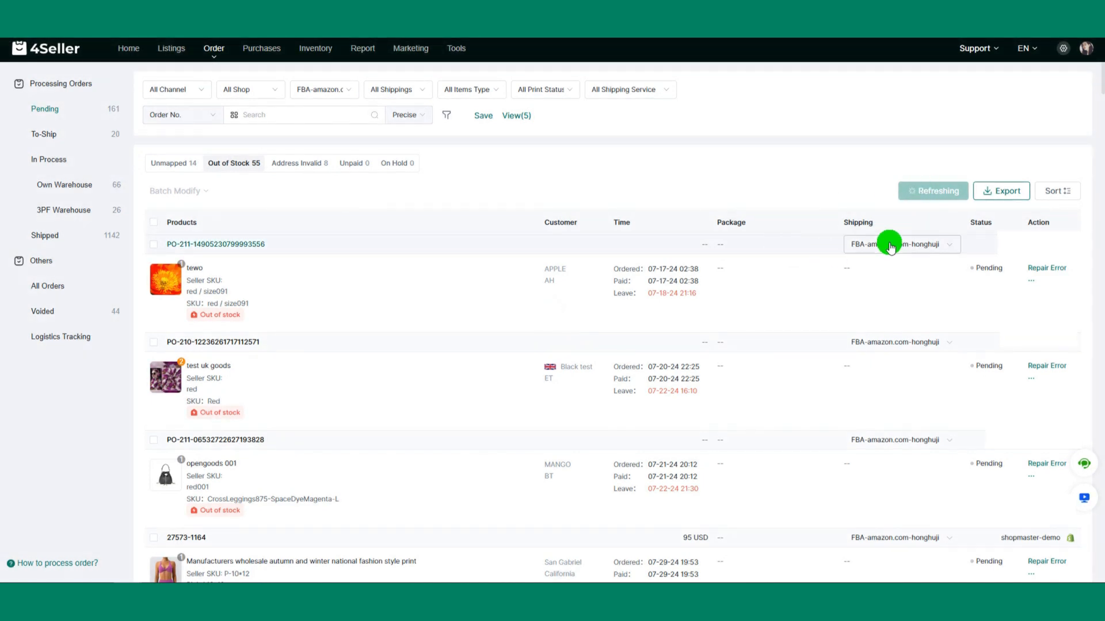
# Step: List the pending orders with invalid addresses, open the first order's address form, try to save it blank, and close it
pyautogui.click(293, 167)
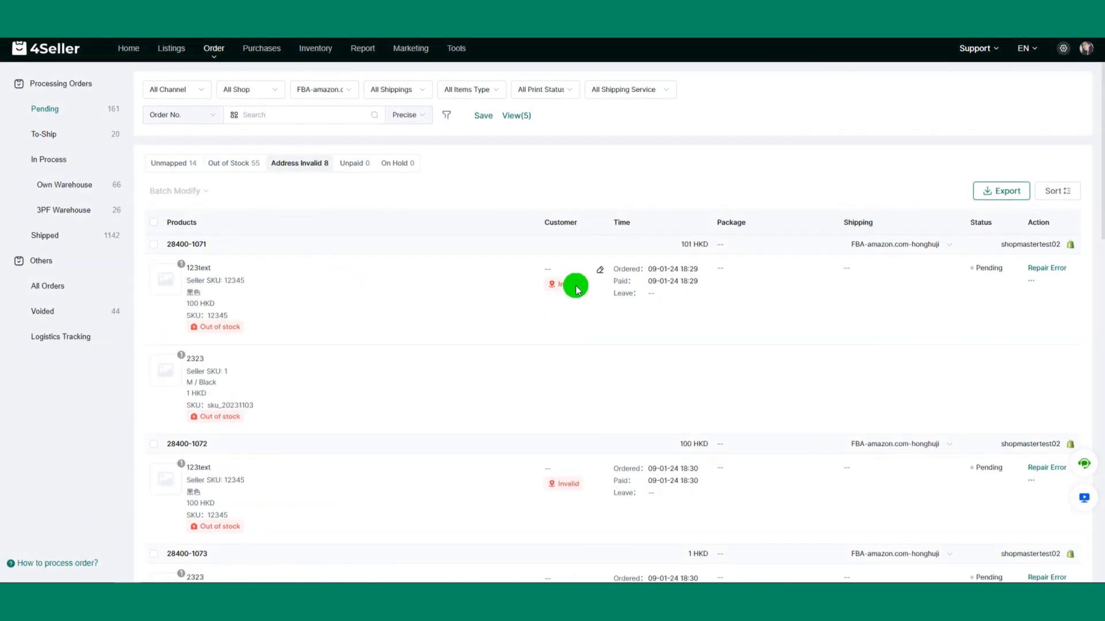
pyautogui.scroll(-1, 592, 341)
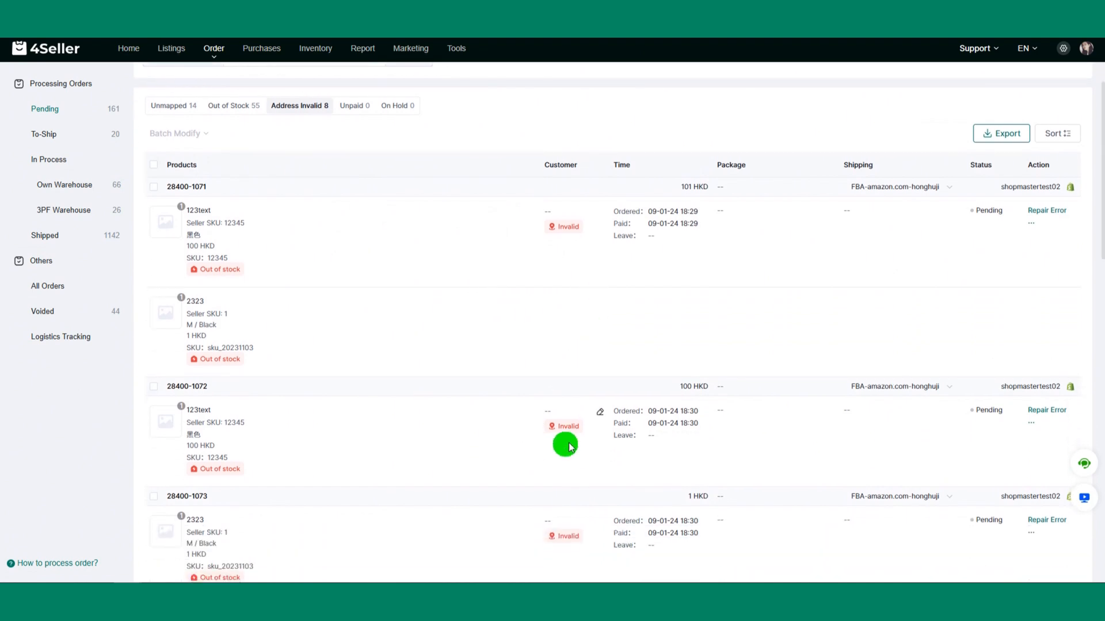
pyautogui.click(588, 211)
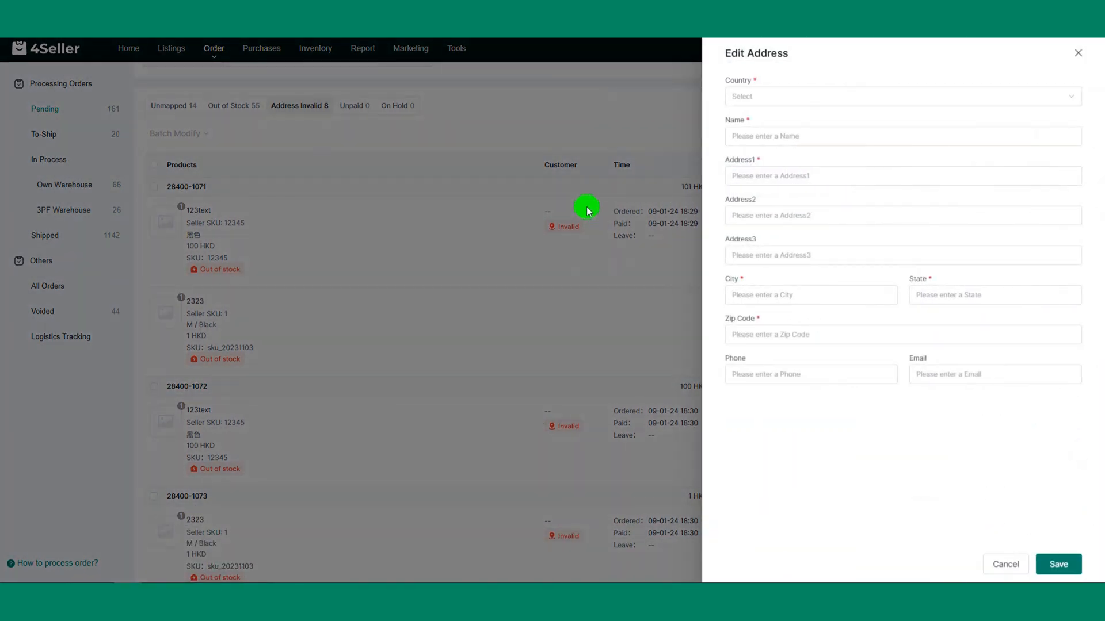
pyautogui.click(805, 95)
pyautogui.click(835, 329)
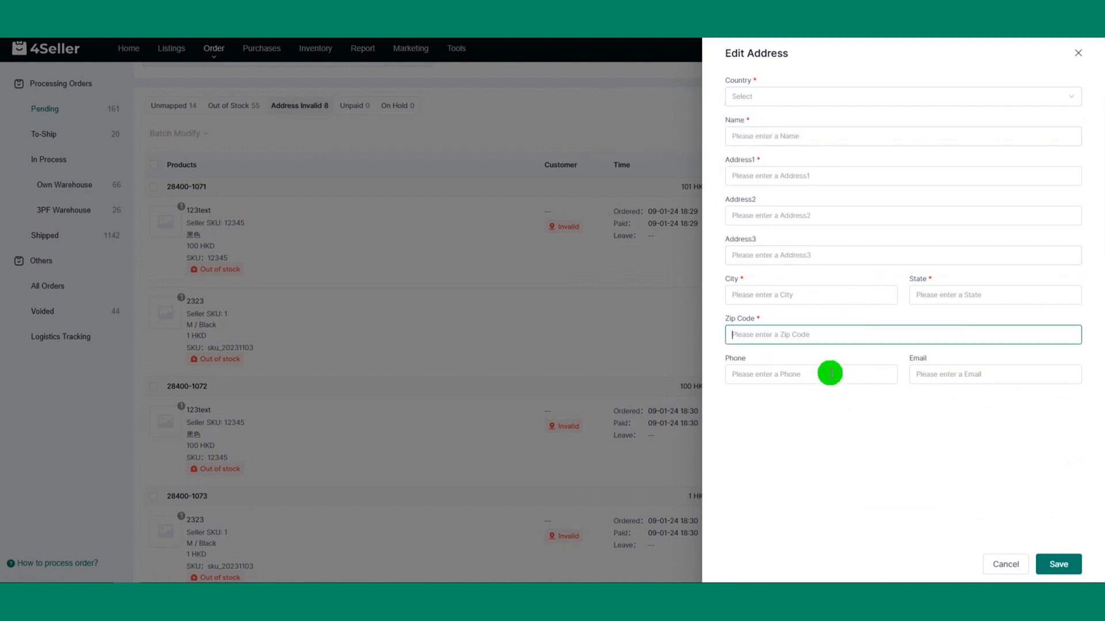
pyautogui.click(1059, 564)
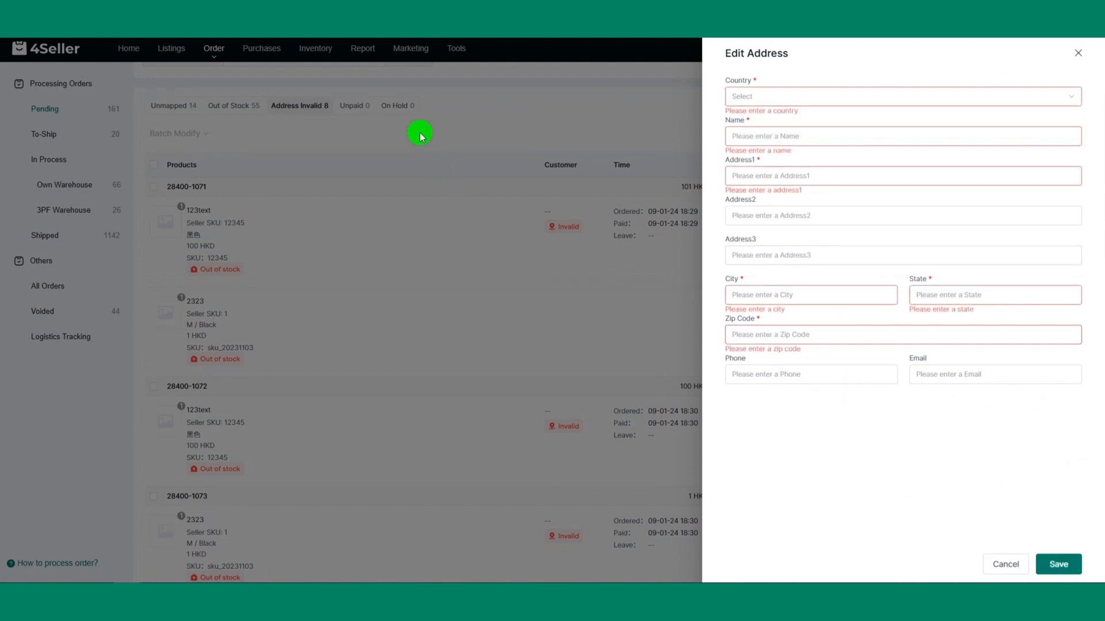
pyautogui.click(1077, 53)
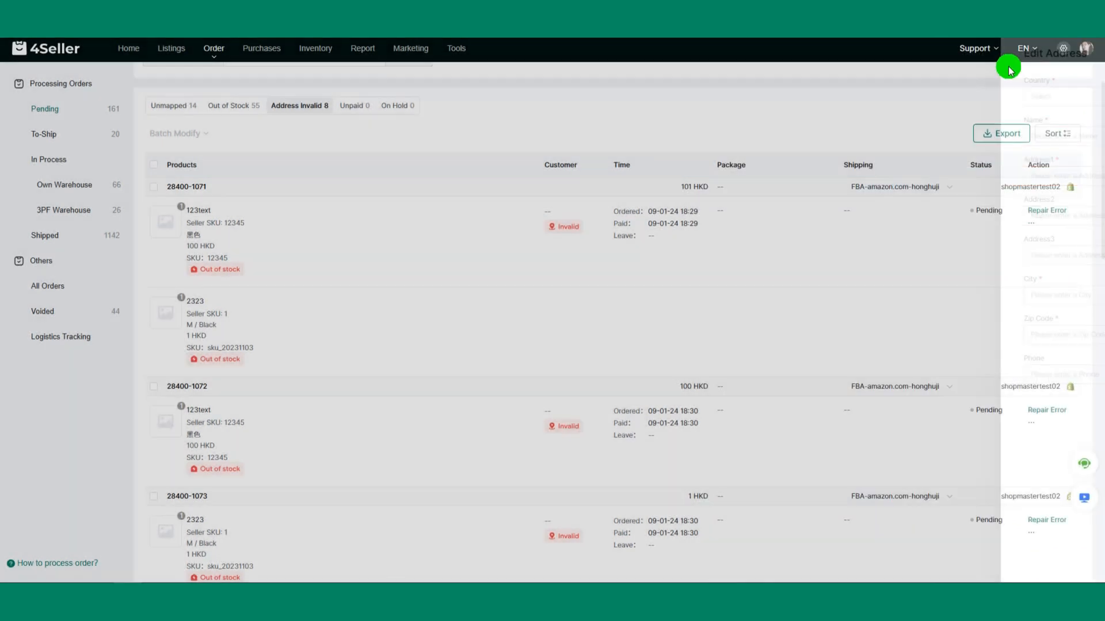
# Step: View the unpaid and on-hold pending orders for the filtered warehouse
pyautogui.click(361, 106)
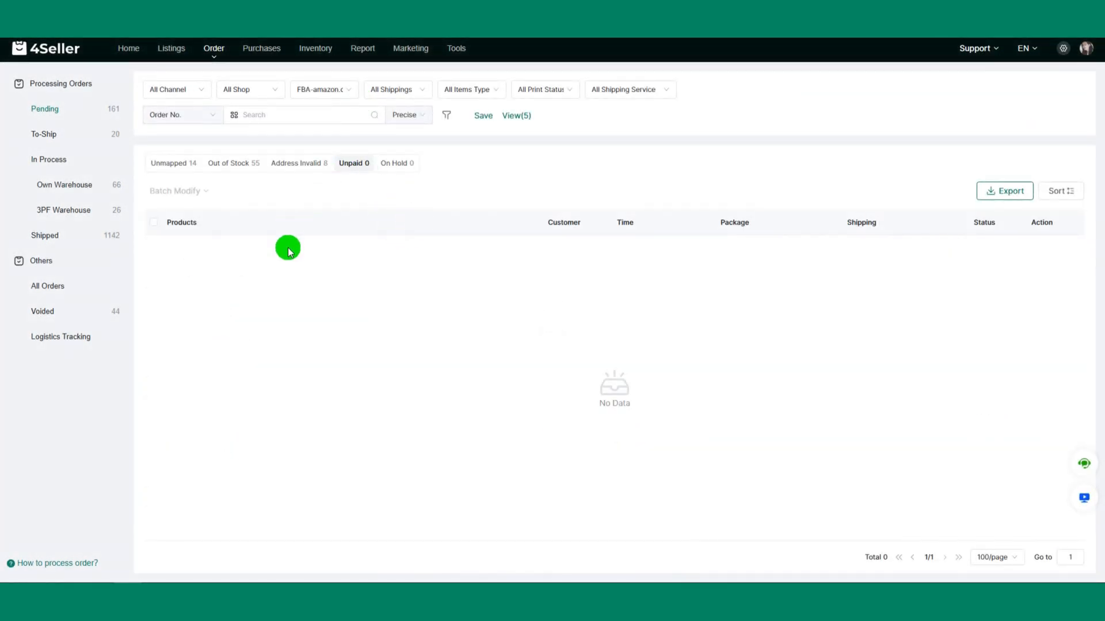
pyautogui.click(393, 167)
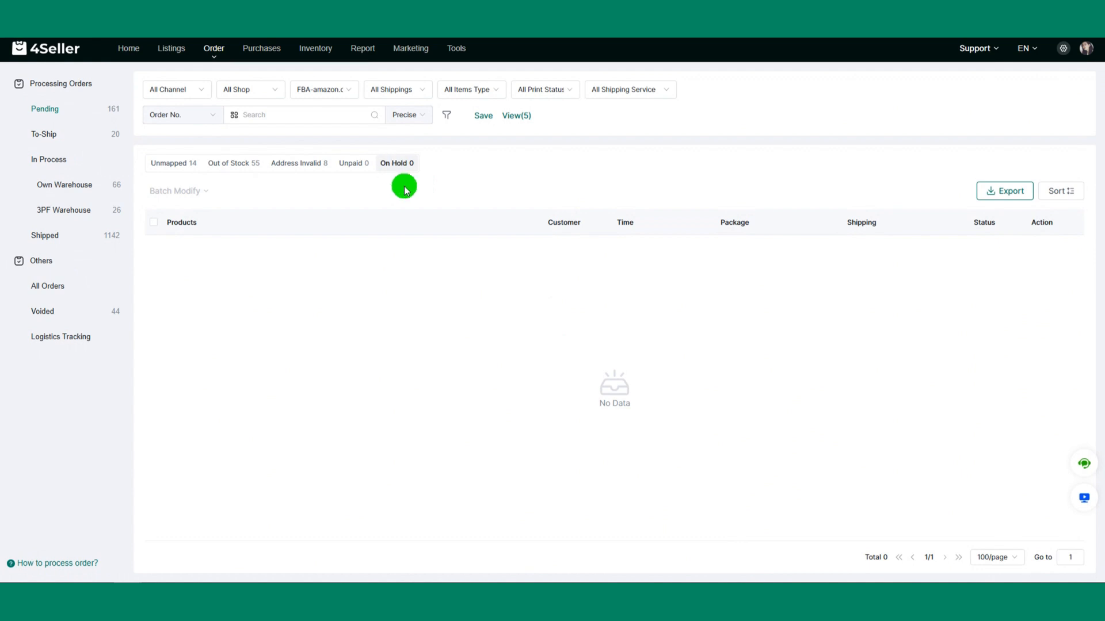
# Step: Filter the to-ship orders by the warehouse FBA-amazon.co.uk-454545_UK
pyautogui.click(80, 135)
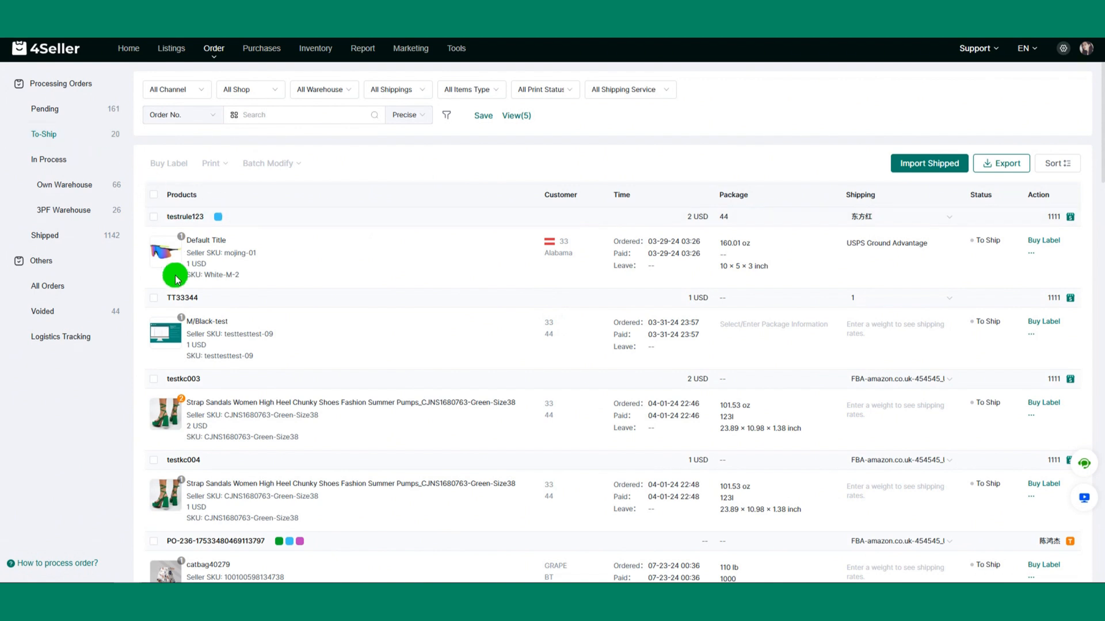
pyautogui.click(343, 91)
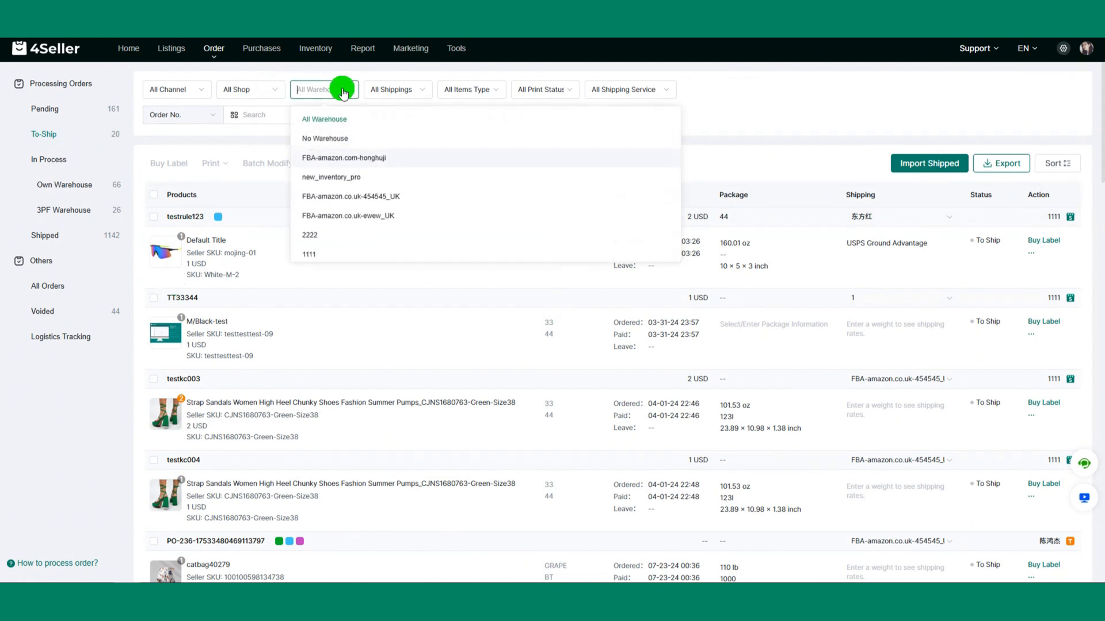
pyautogui.click(357, 196)
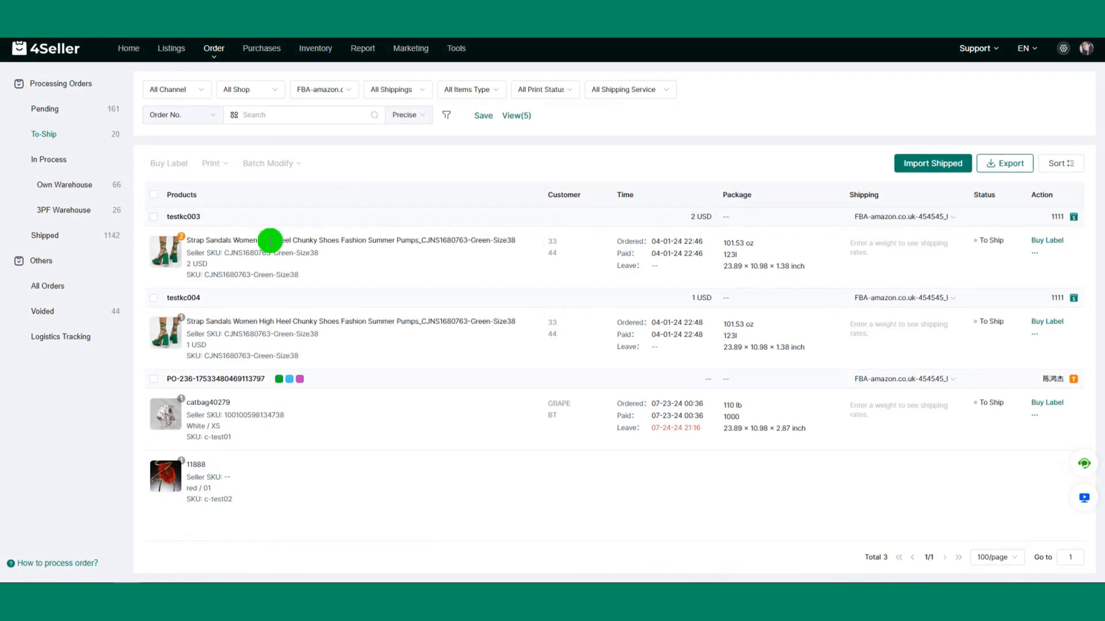
# Step: Buy a label for the first to-ship order from FBA-amazon.co.uk-454545_UK using carrier Amazon FBA(MCF) and the Standard service
pyautogui.click(153, 216)
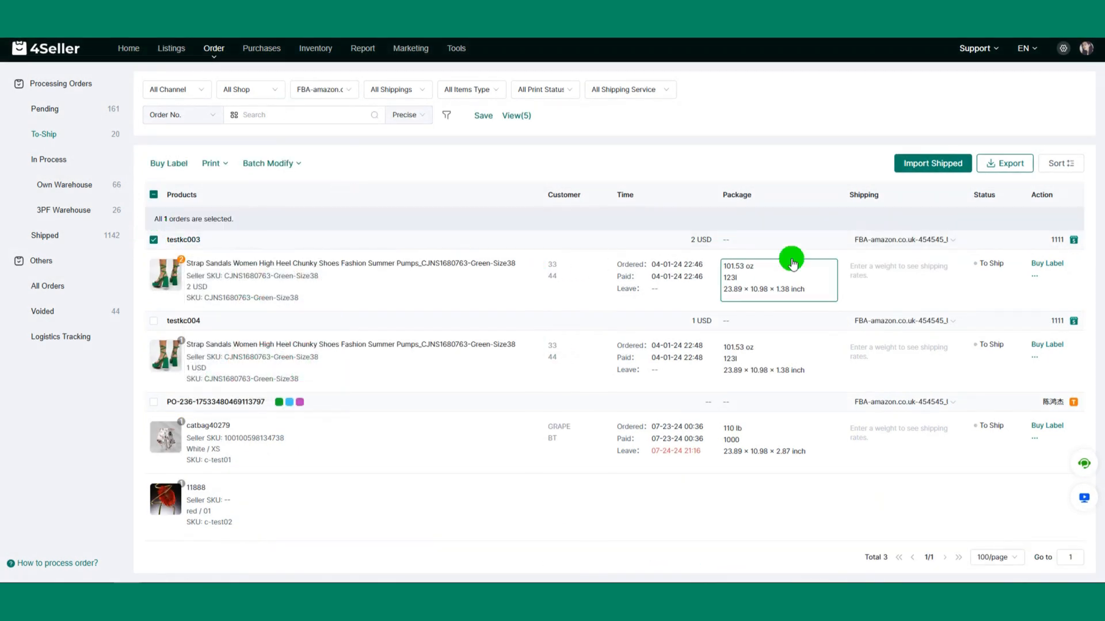
pyautogui.click(1035, 264)
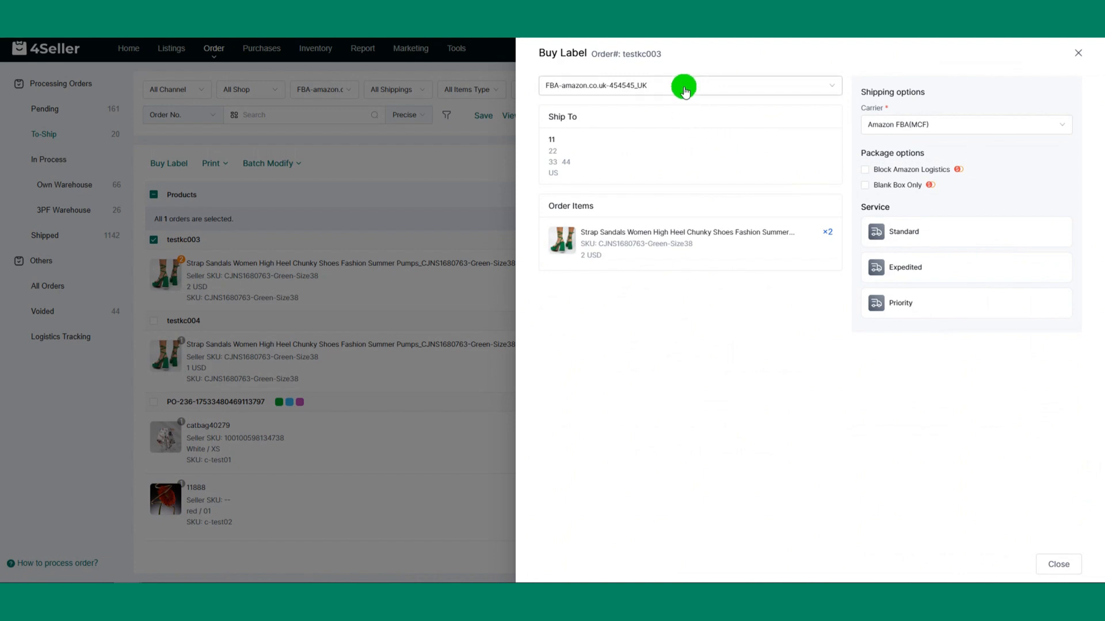
pyautogui.click(684, 89)
pyautogui.click(643, 153)
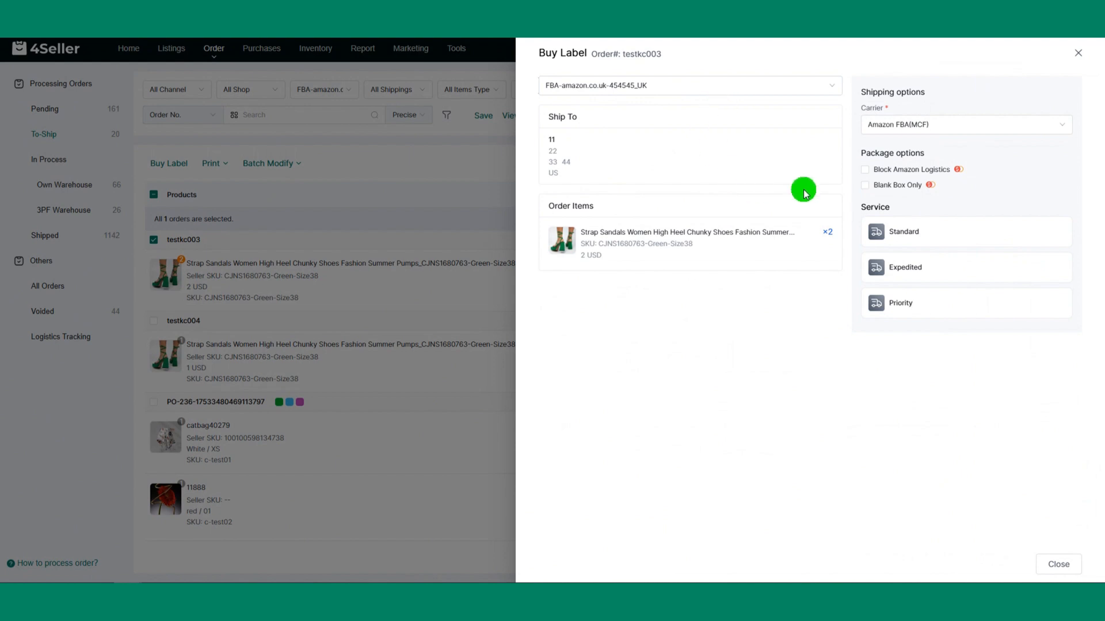
pyautogui.click(946, 132)
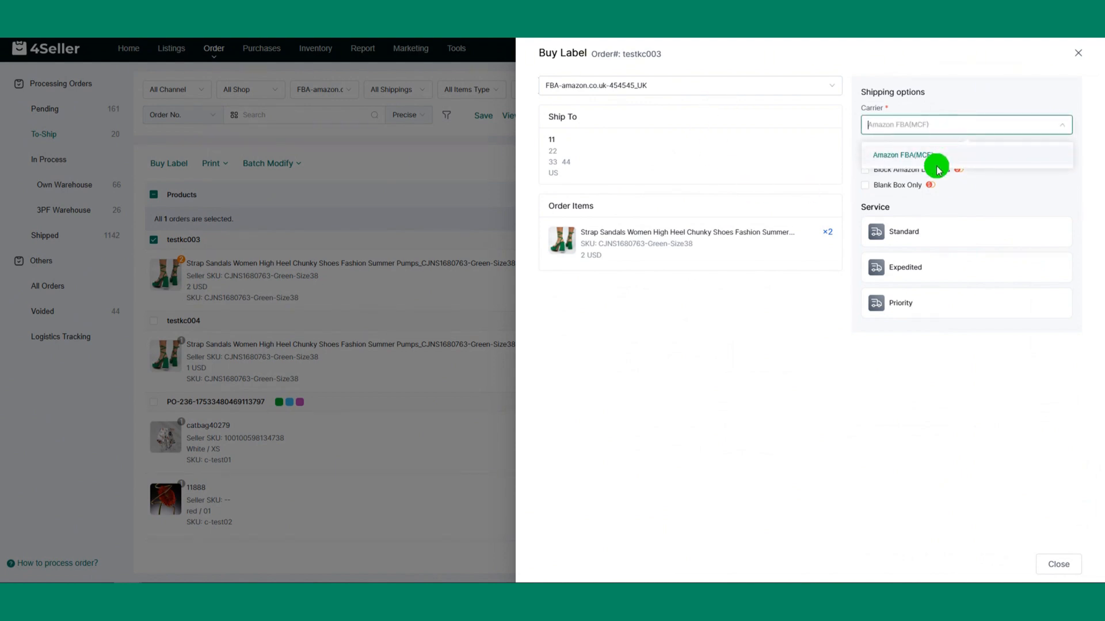
pyautogui.click(933, 161)
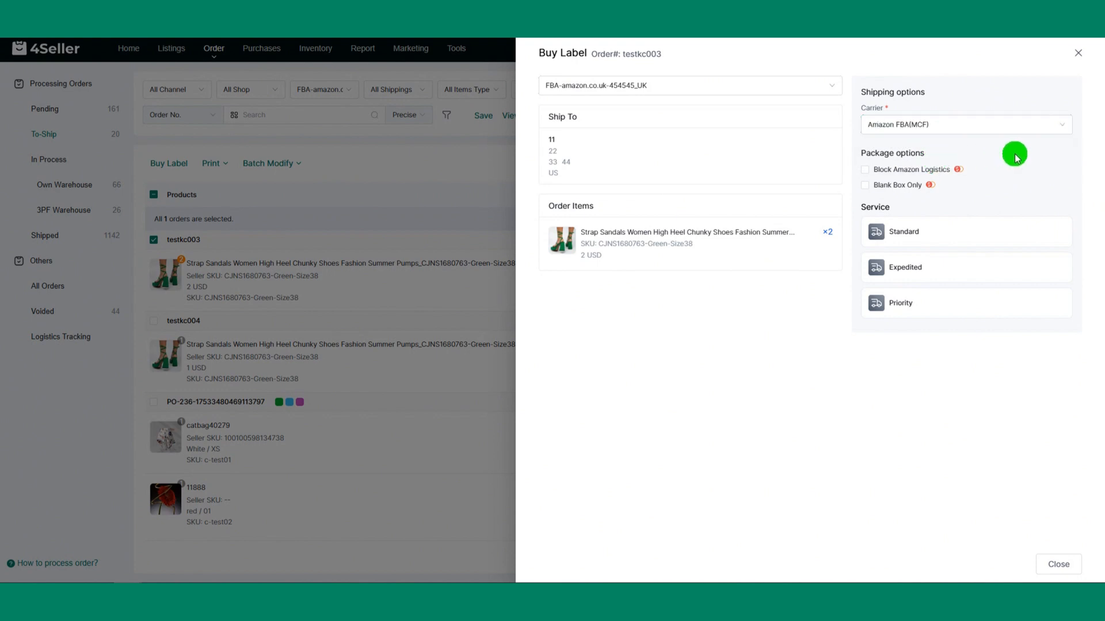
pyautogui.click(933, 229)
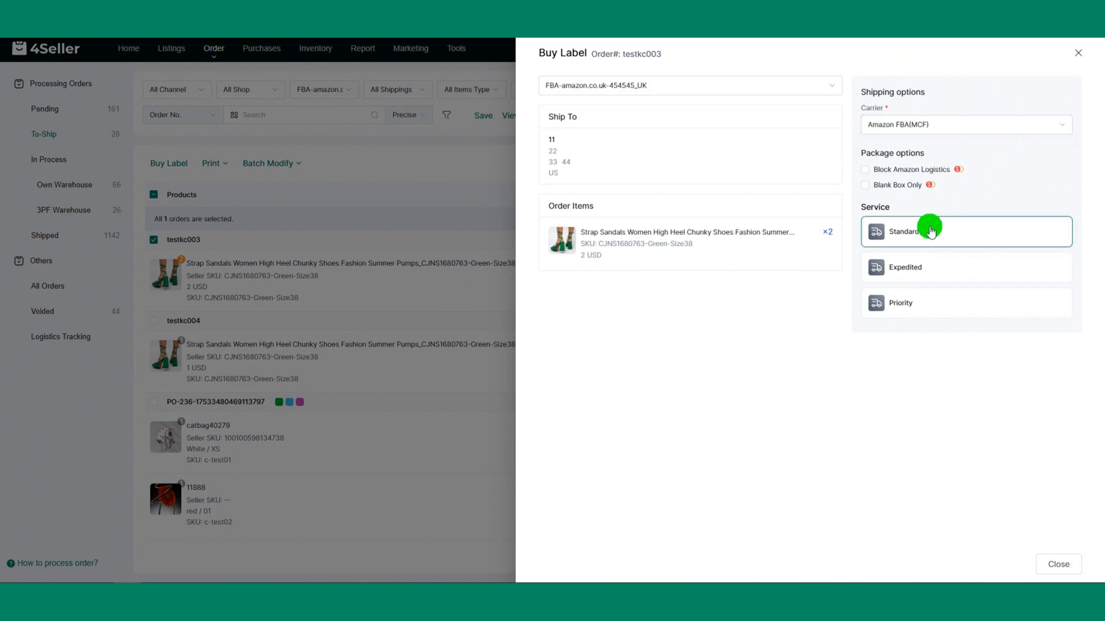
pyautogui.click(922, 234)
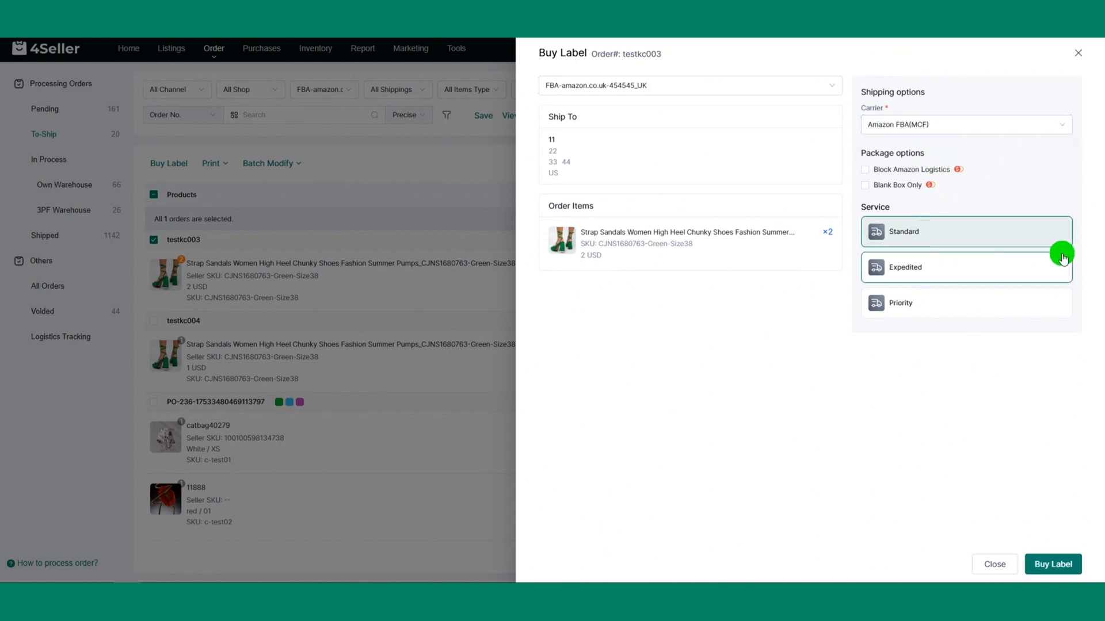
pyautogui.click(1053, 564)
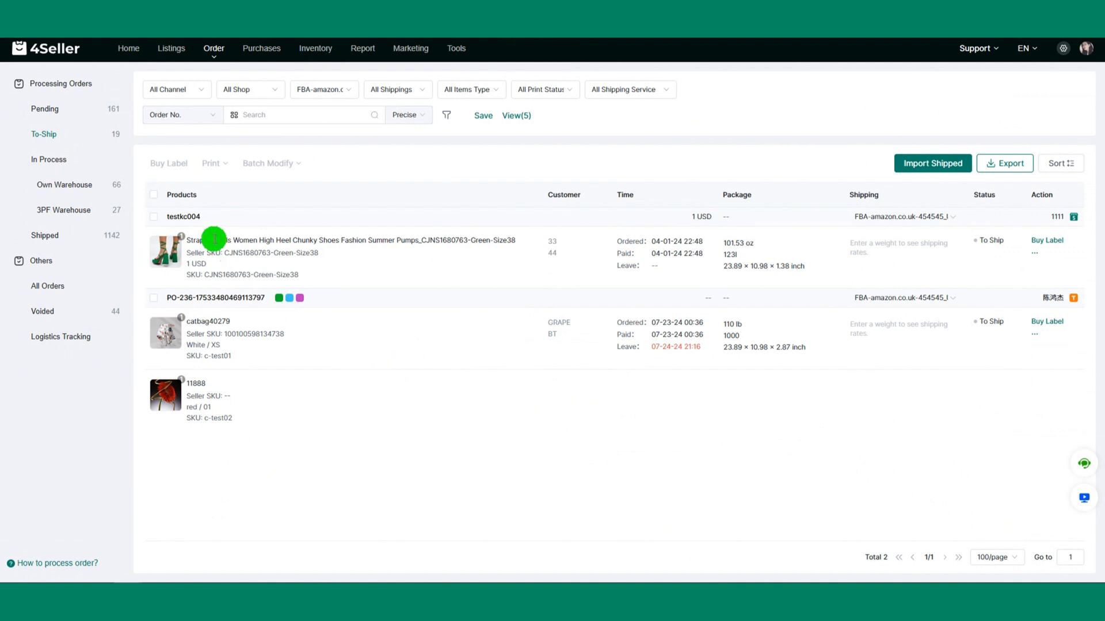
# Step: Select both remaining to-ship orders and look at the batch modification options
pyautogui.click(153, 217)
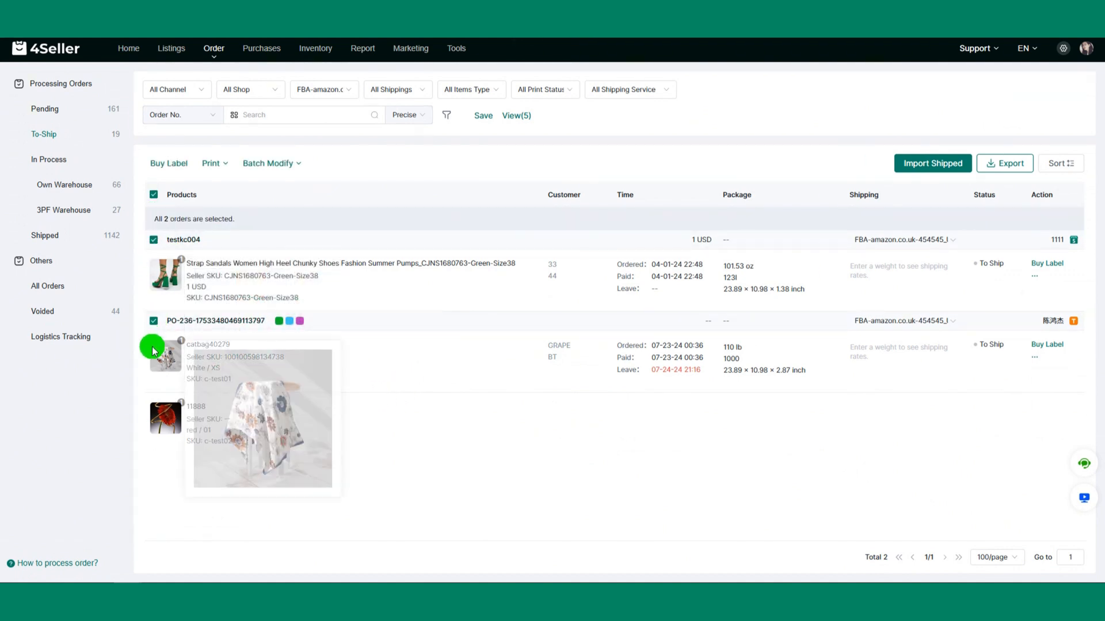
pyautogui.click(287, 172)
pyautogui.click(286, 215)
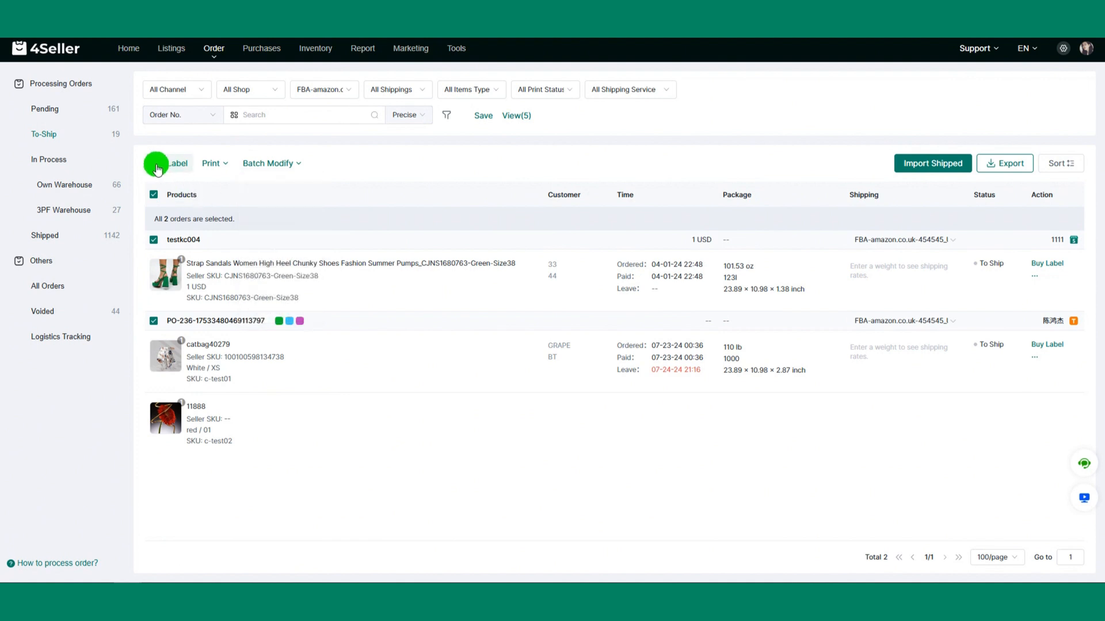
# Step: Review the 3PF warehouse orders with label, publish and ship failures, including the label purchase form of the first failed order
pyautogui.click(71, 218)
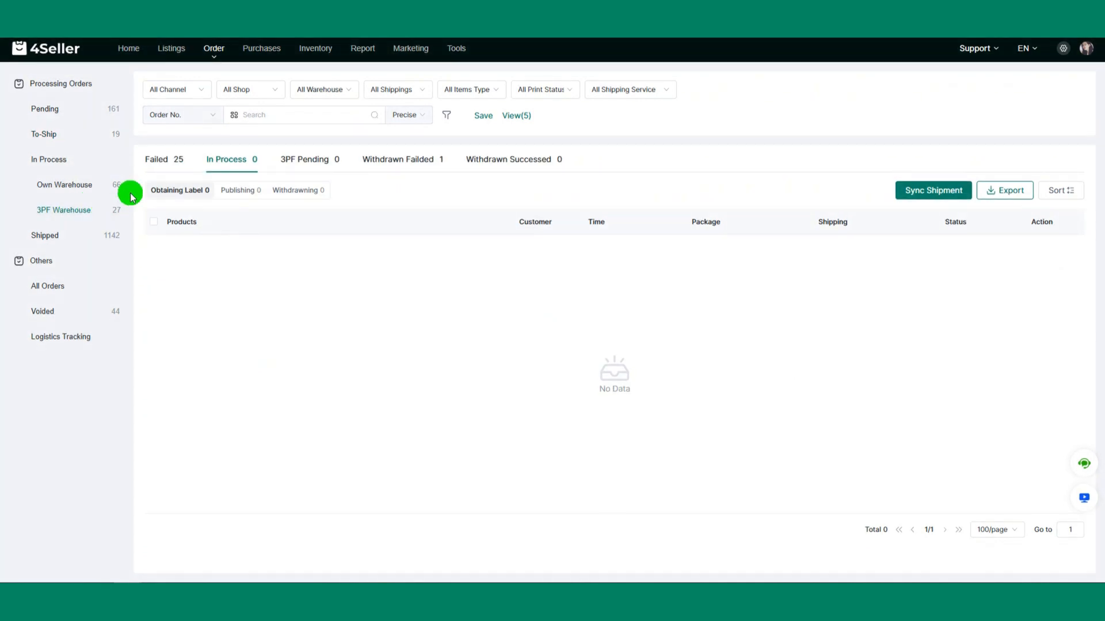
pyautogui.click(164, 160)
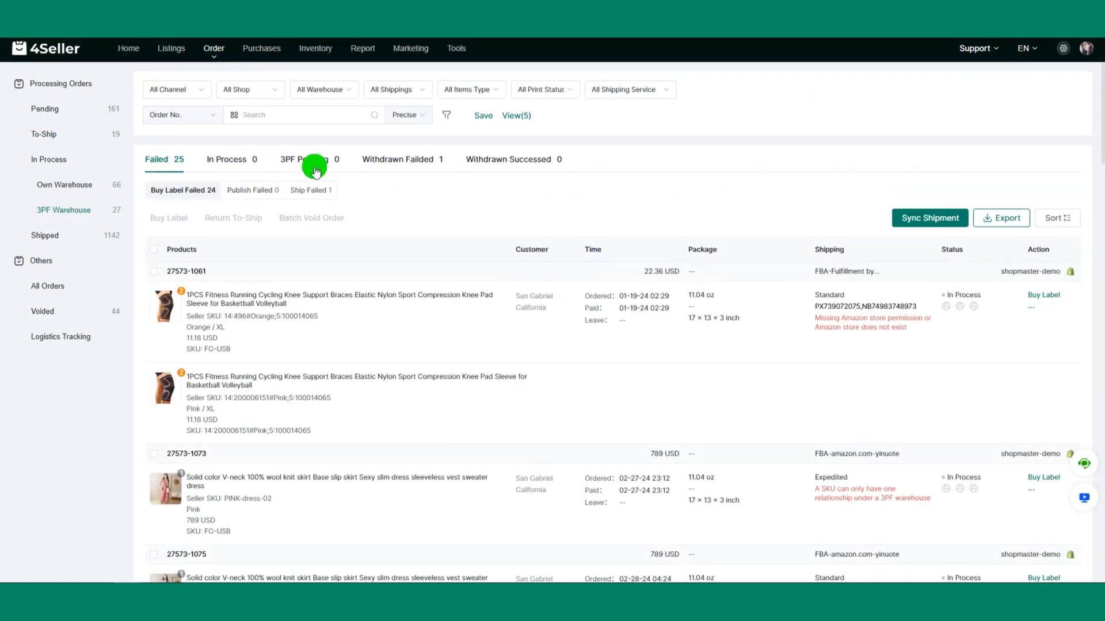
pyautogui.click(1054, 299)
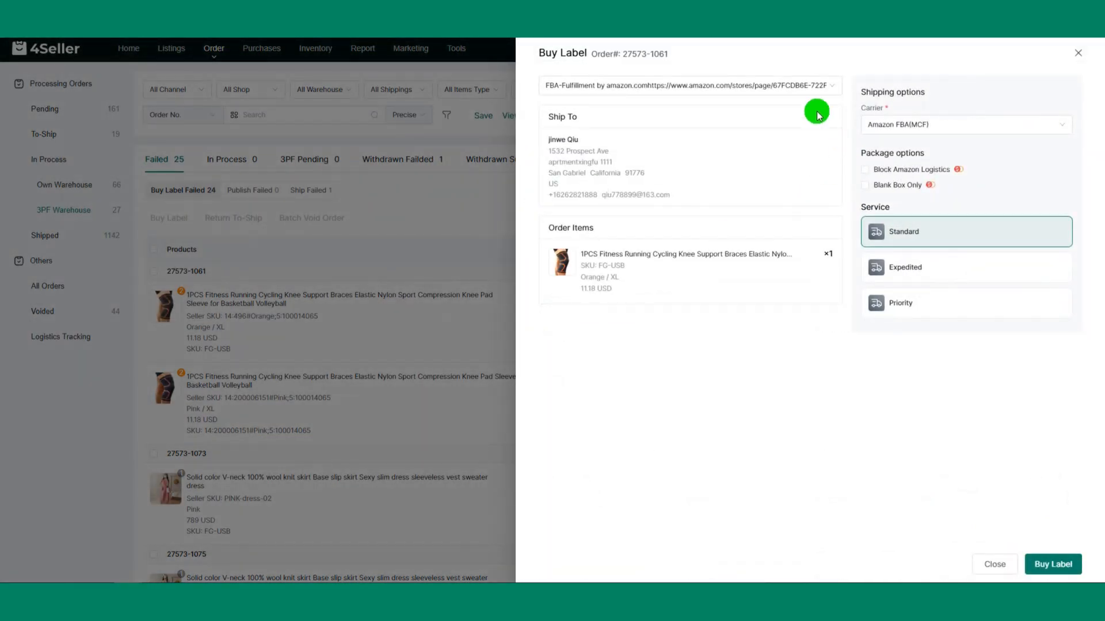
pyautogui.click(1078, 55)
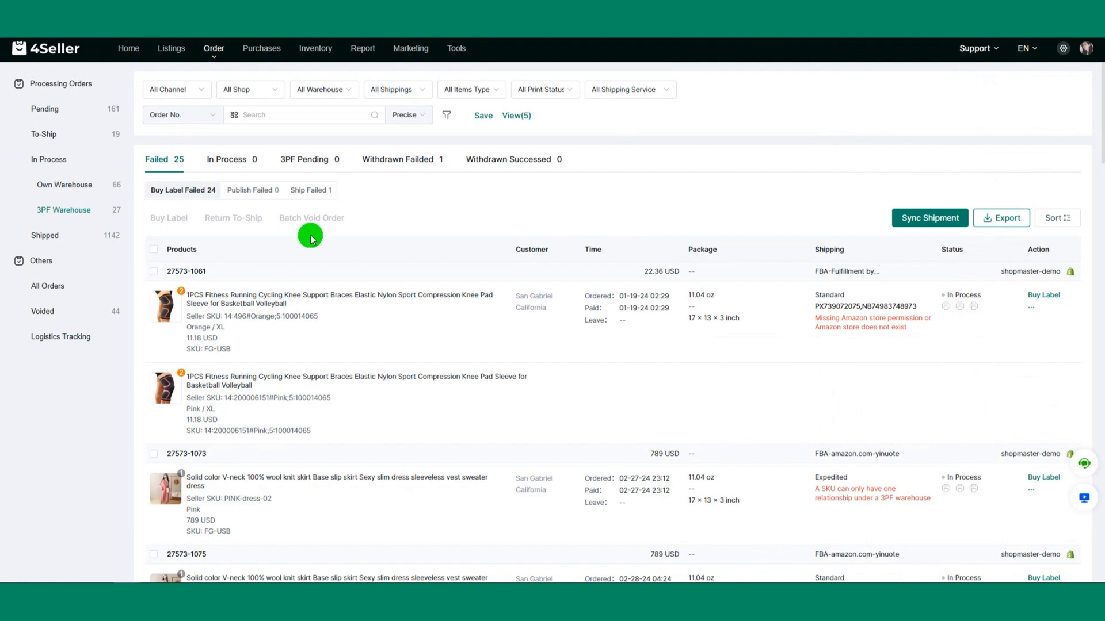
pyautogui.click(256, 191)
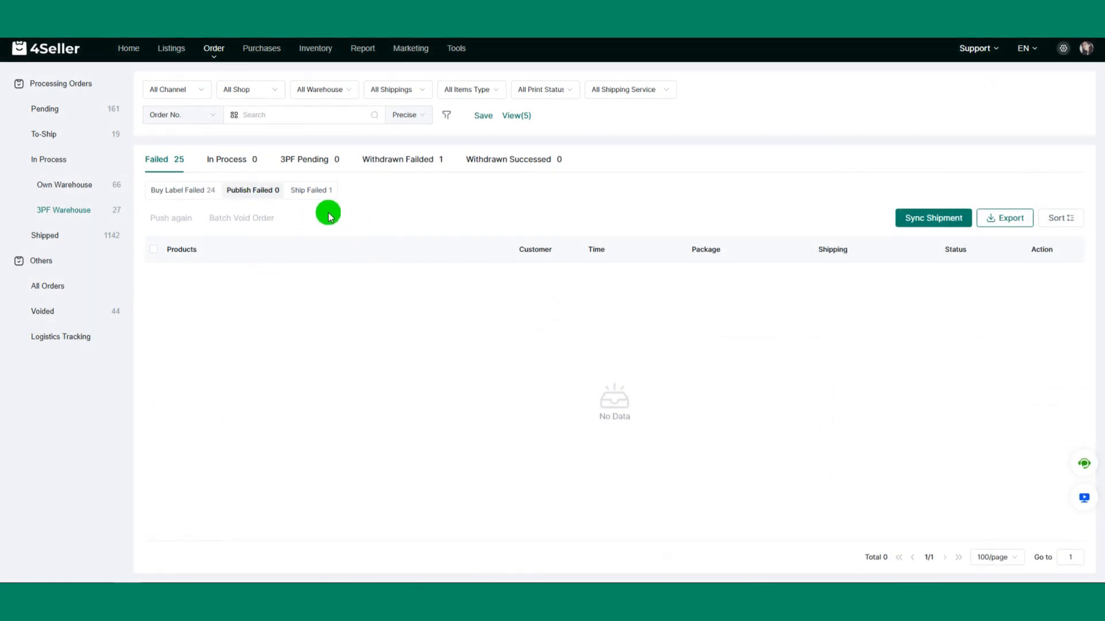
pyautogui.click(313, 193)
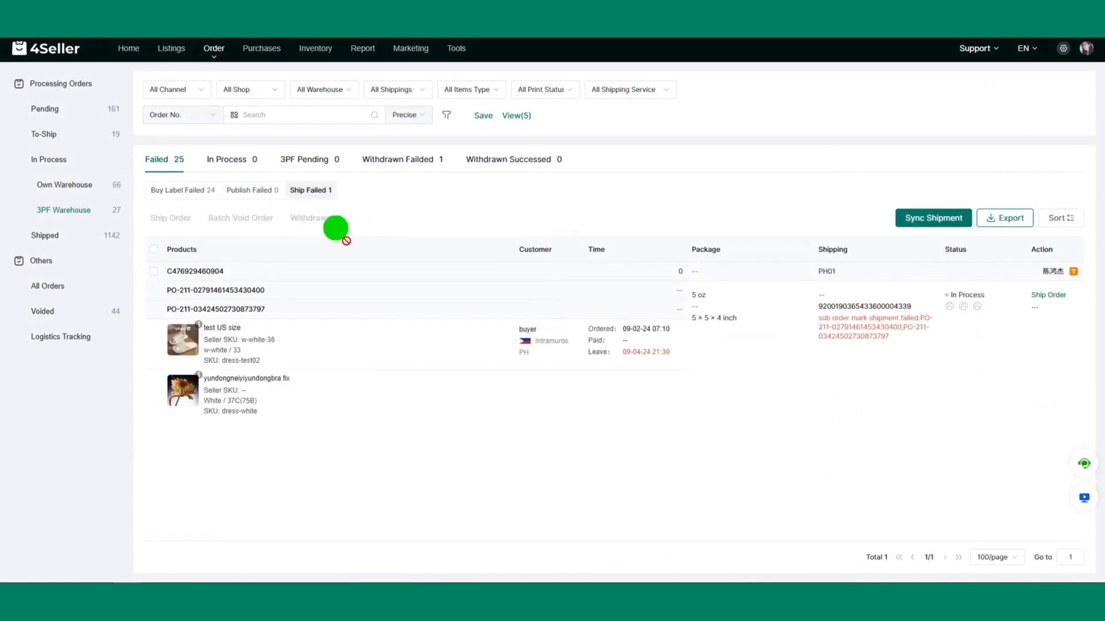
# Step: Check the 3PF warehouse orders that are in process, including publishing and withdrawing, then 3PF pending, withdrawal failed and withdrawal succeeded
pyautogui.click(233, 158)
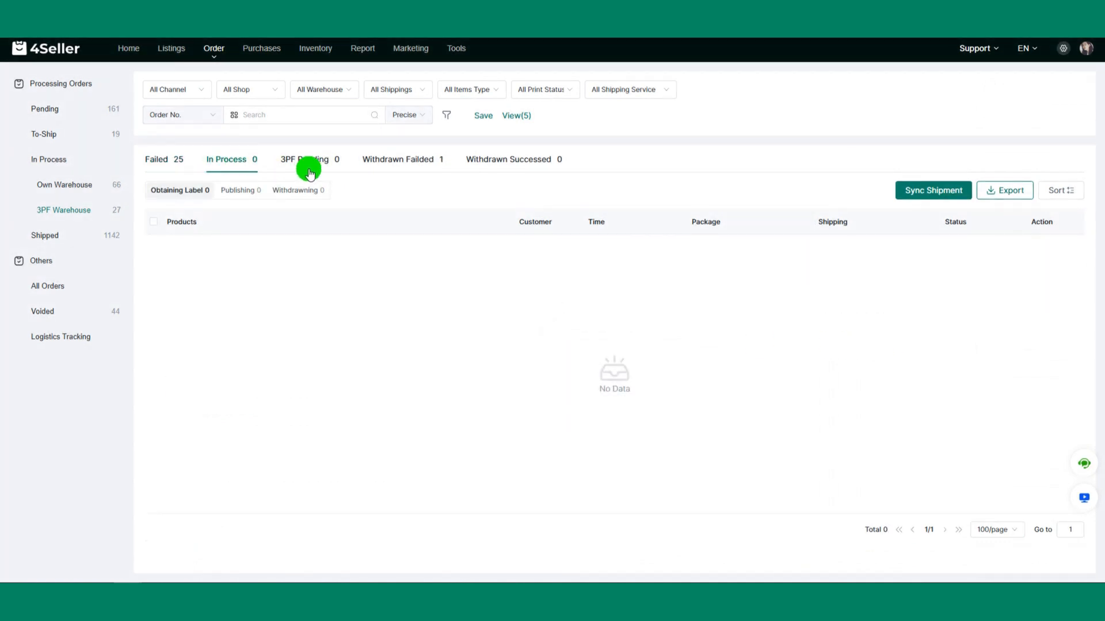
pyautogui.click(235, 195)
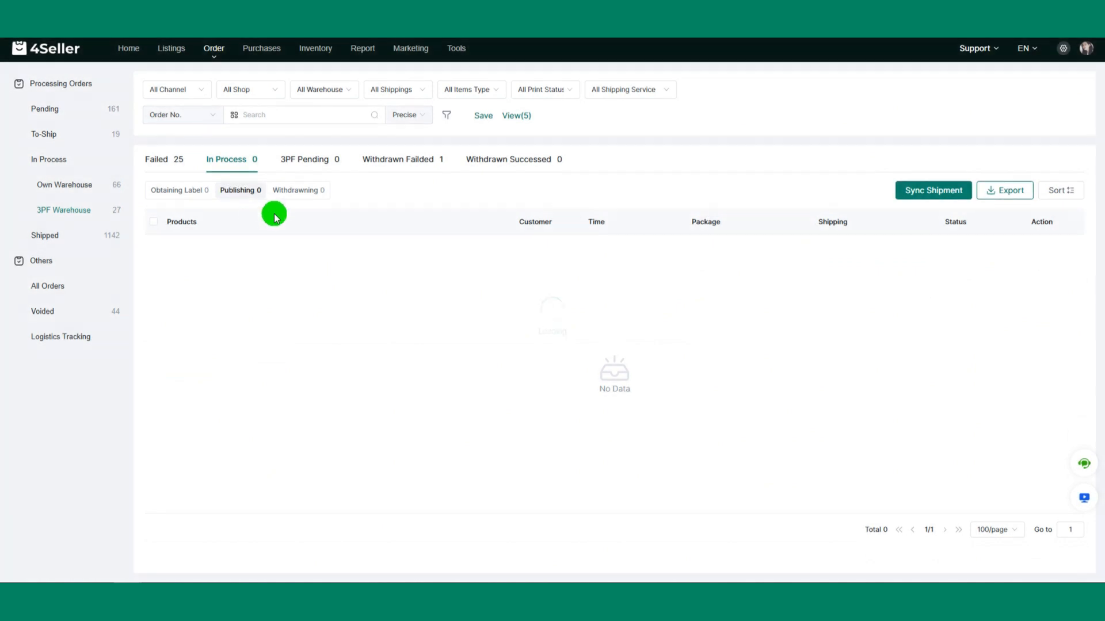
pyautogui.click(303, 196)
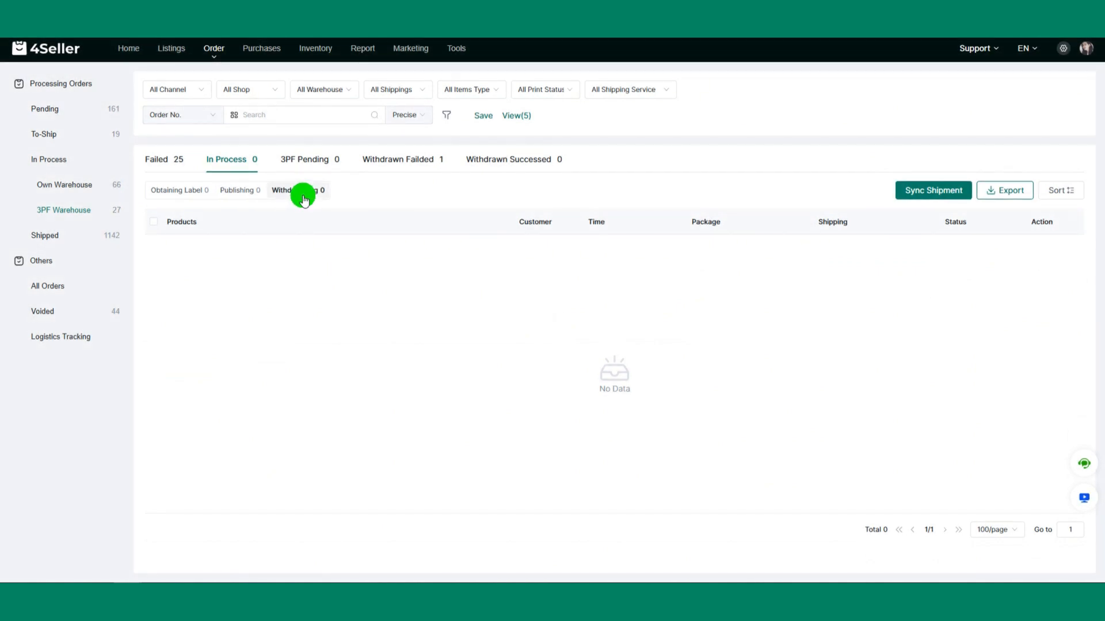
pyautogui.click(306, 170)
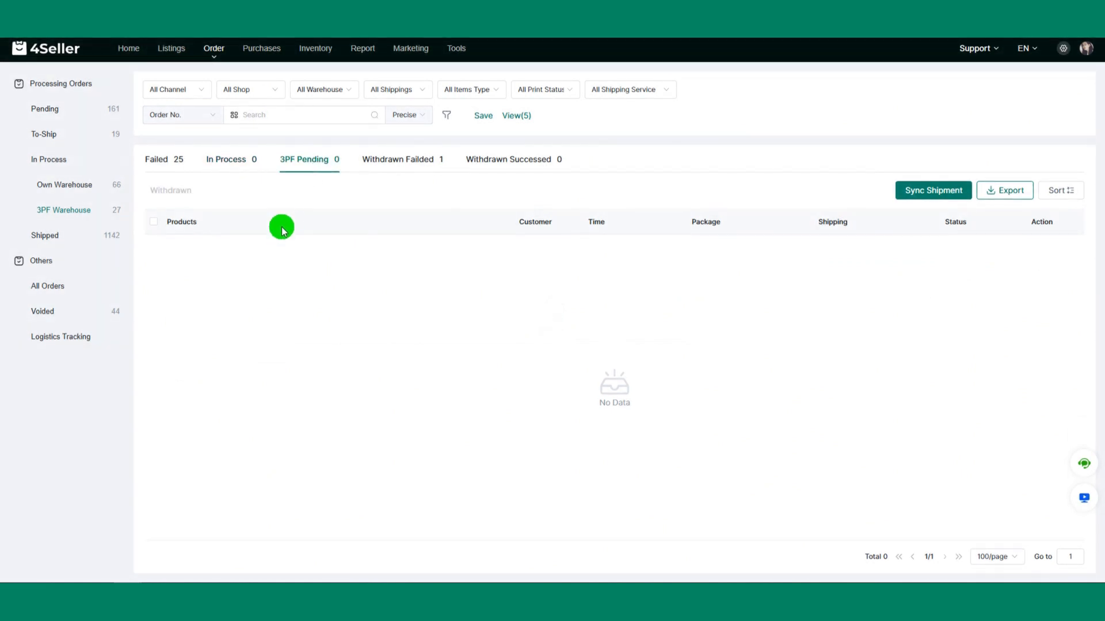
pyautogui.click(396, 159)
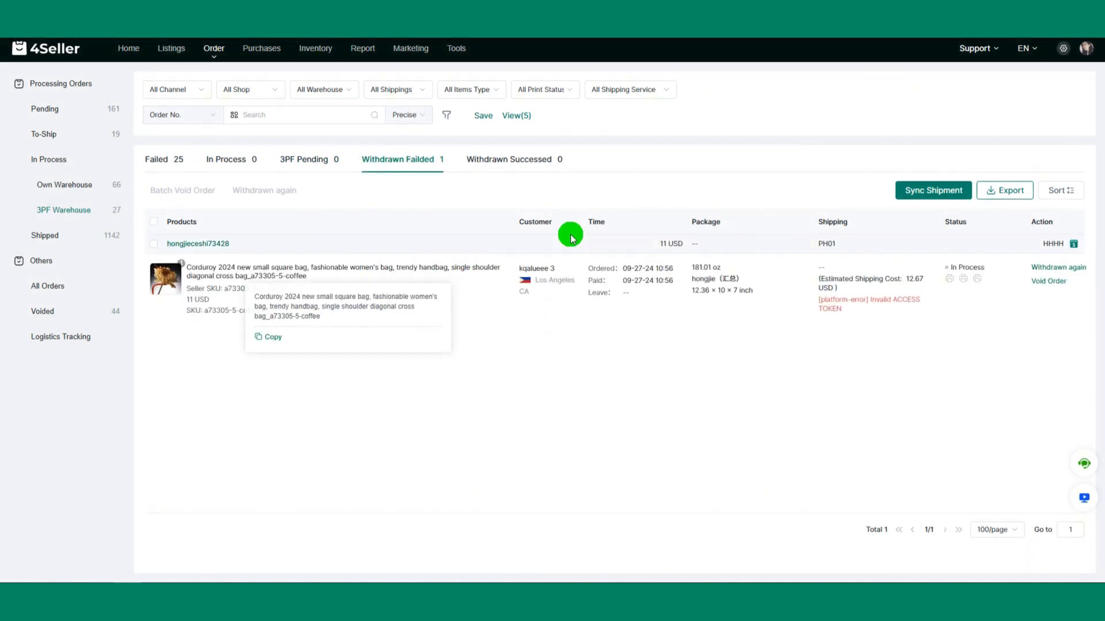
pyautogui.click(518, 167)
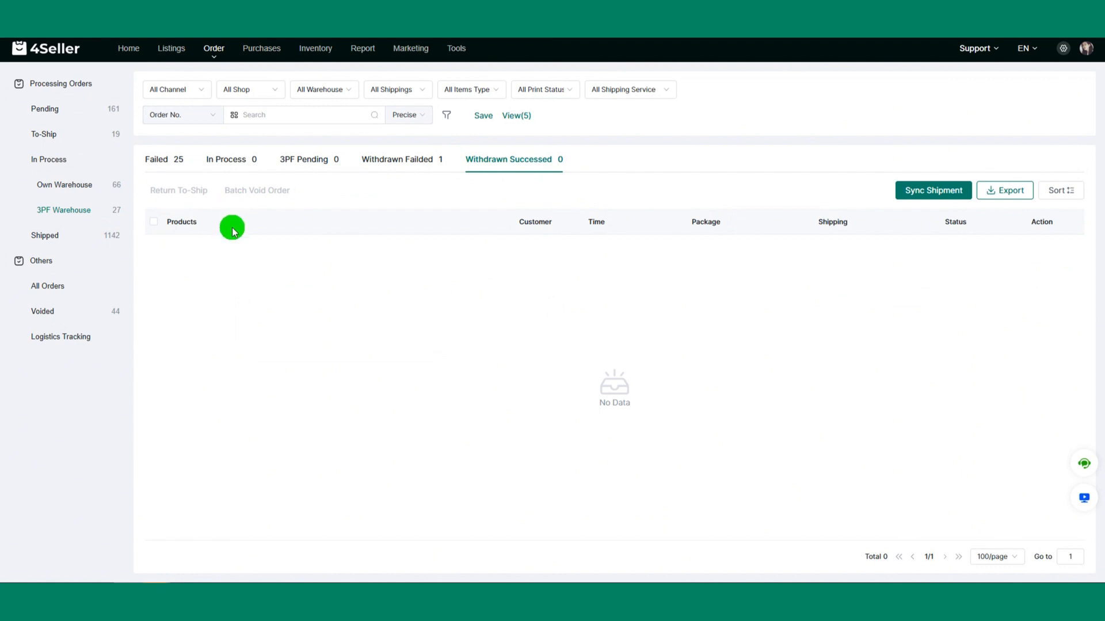
# Step: View the shipped orders and return to the to-ship orders
pyautogui.click(103, 235)
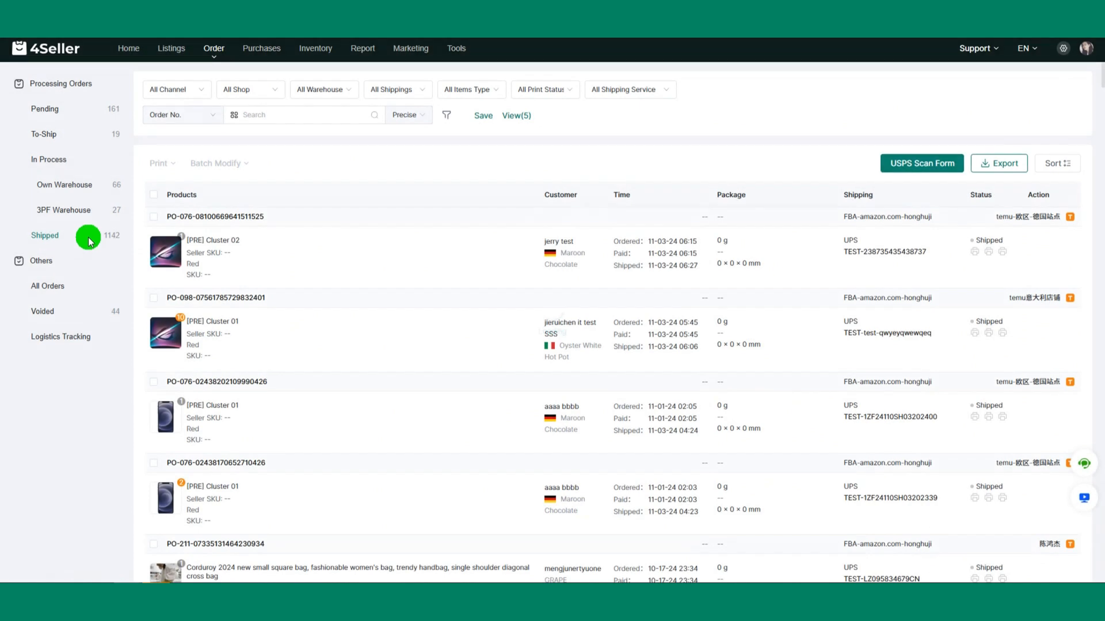
pyautogui.click(121, 135)
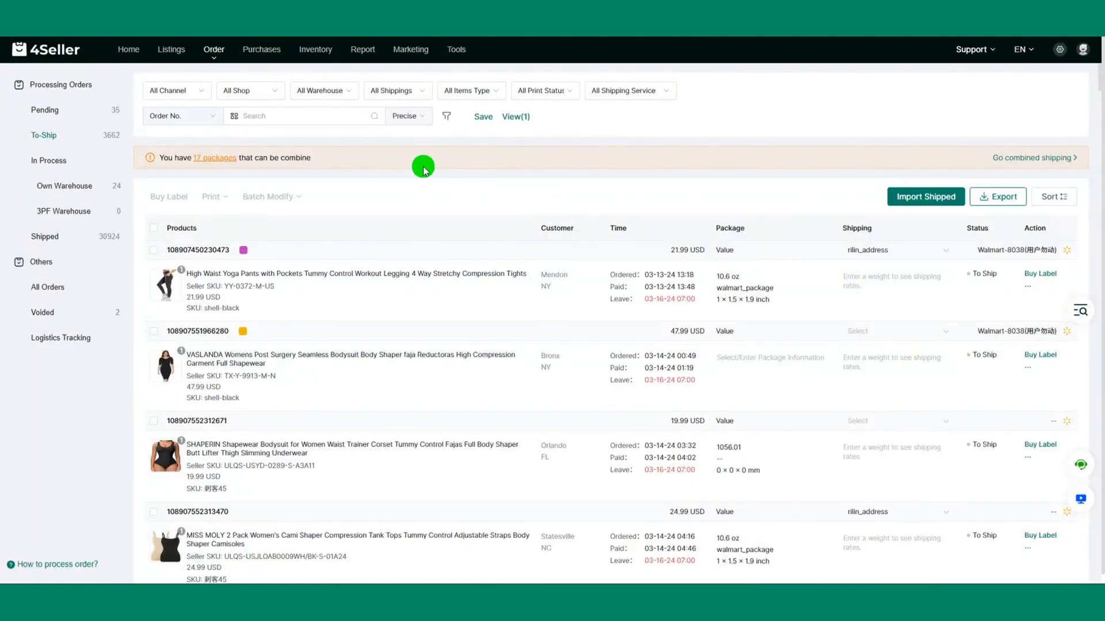
# Step: Filter the to-ship orders by the shipping service Seller shipping(Standard Shipping)
pyautogui.click(618, 92)
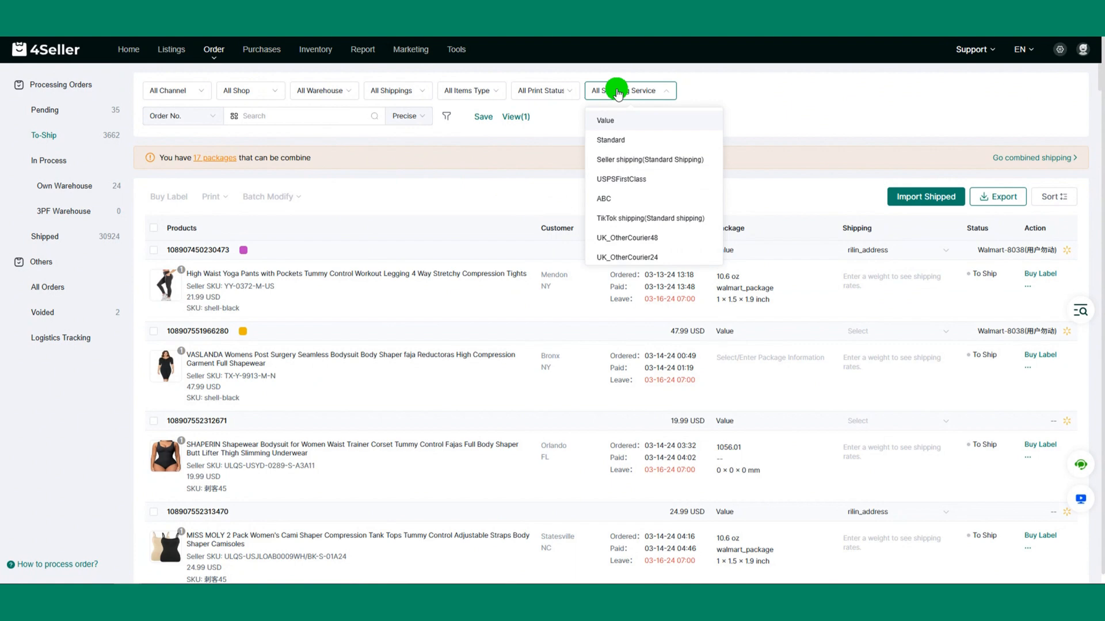
pyautogui.click(639, 161)
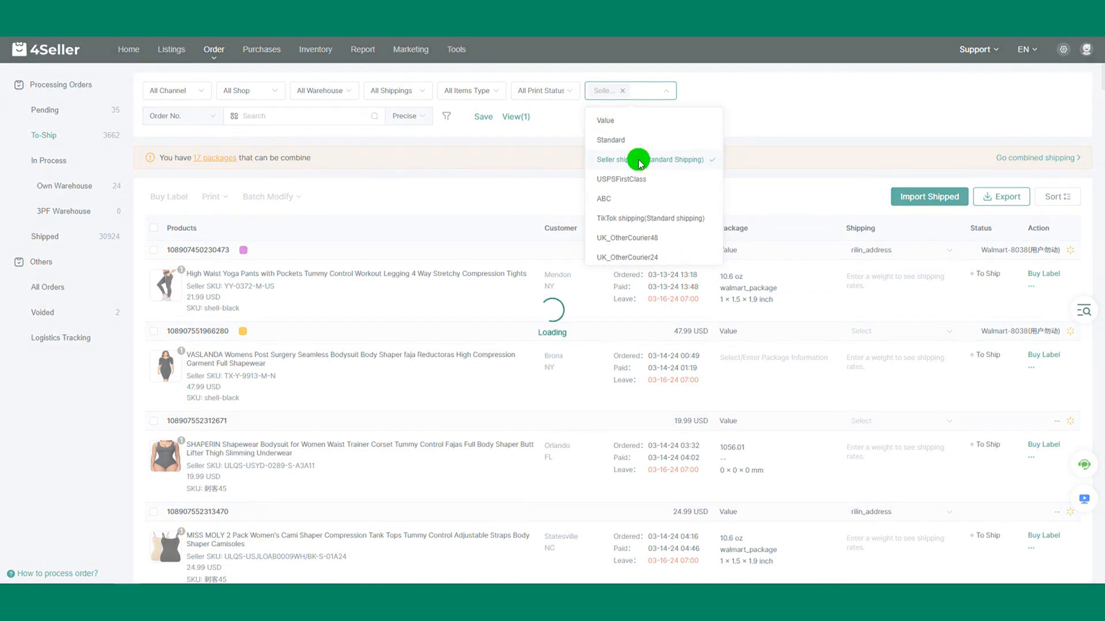
pyautogui.click(773, 119)
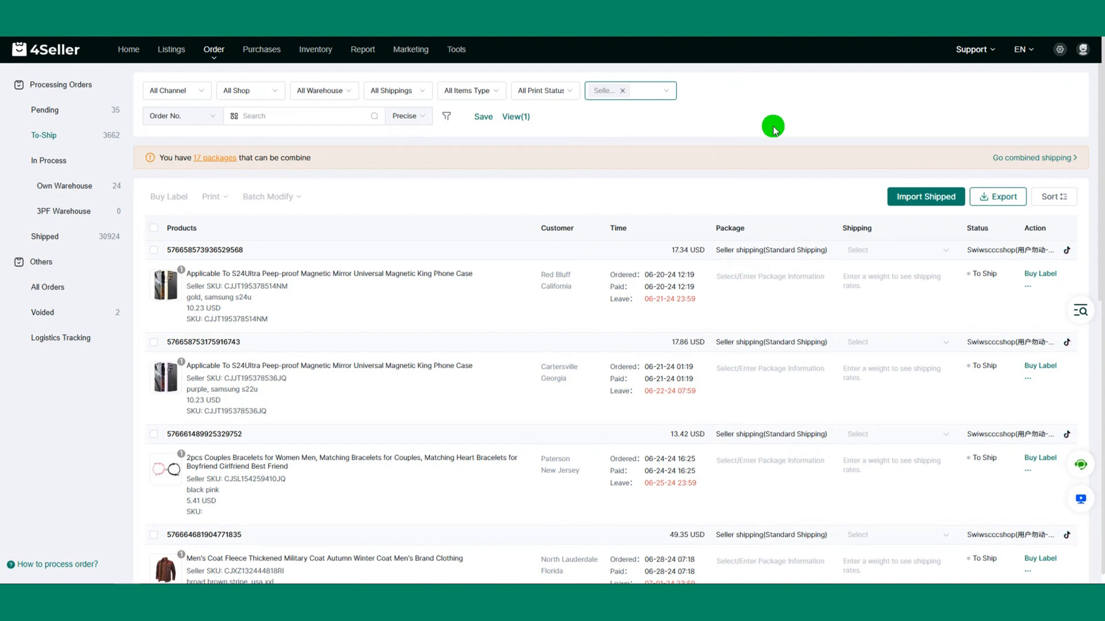
# Step: Examine the shipping service shown on each of the filtered to-ship orders throughout the list
pyautogui.moveTo(715, 250); pyautogui.dragTo(829, 250)
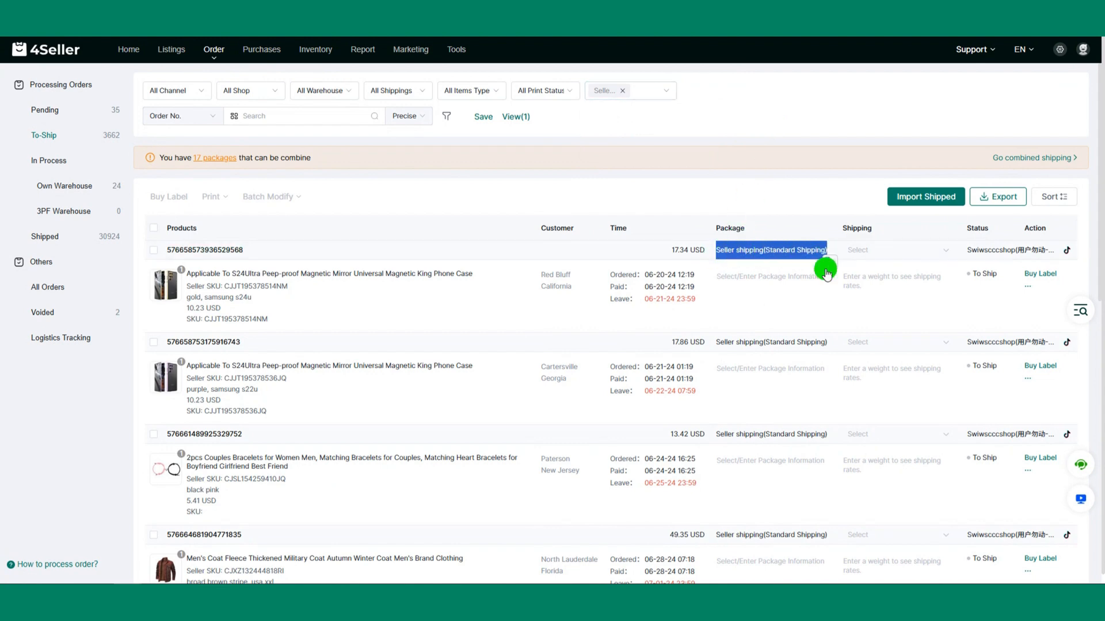
pyautogui.click(724, 342)
pyautogui.moveTo(723, 343); pyautogui.dragTo(826, 340)
pyautogui.scroll(-3, 829, 340)
pyautogui.scroll(-1, 830, 343)
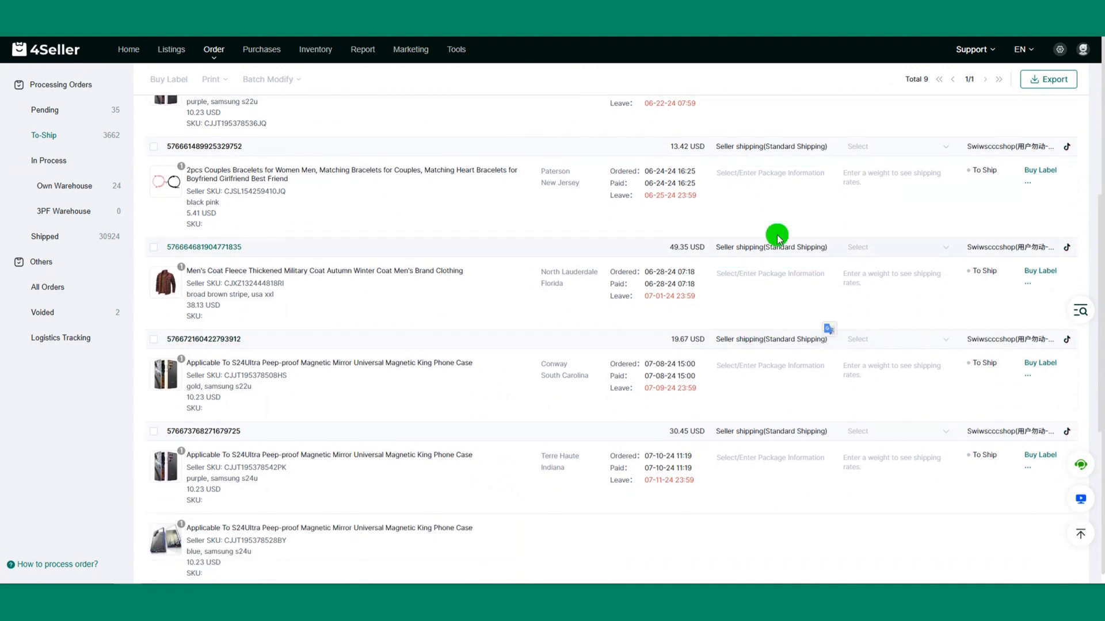
pyautogui.scroll(-4, 721, 455)
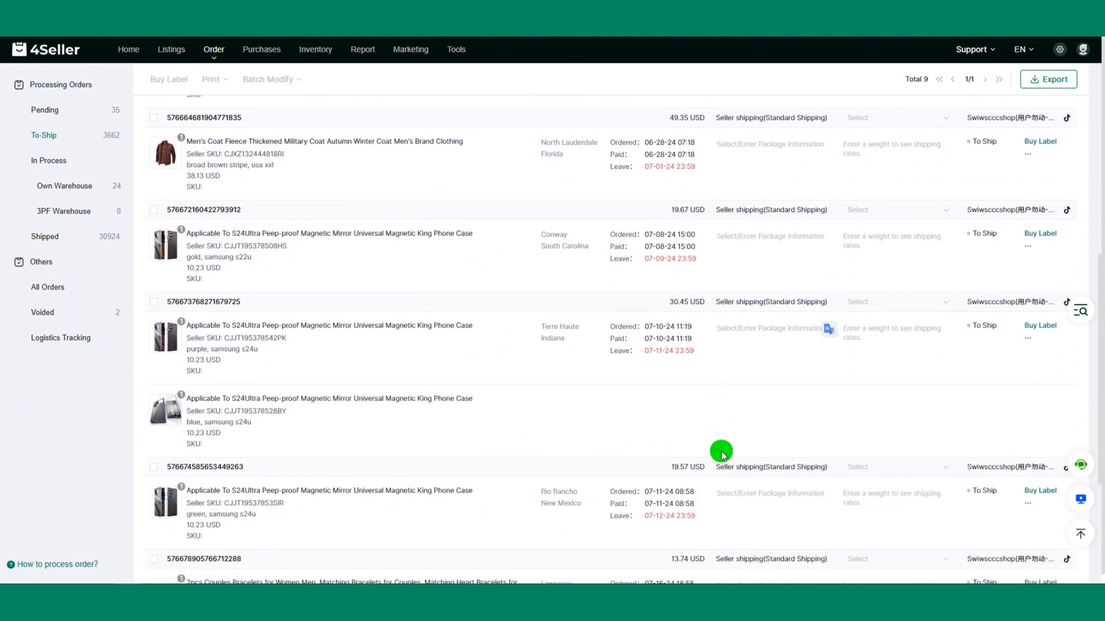
pyautogui.scroll(5, 723, 453)
pyautogui.scroll(3, 722, 450)
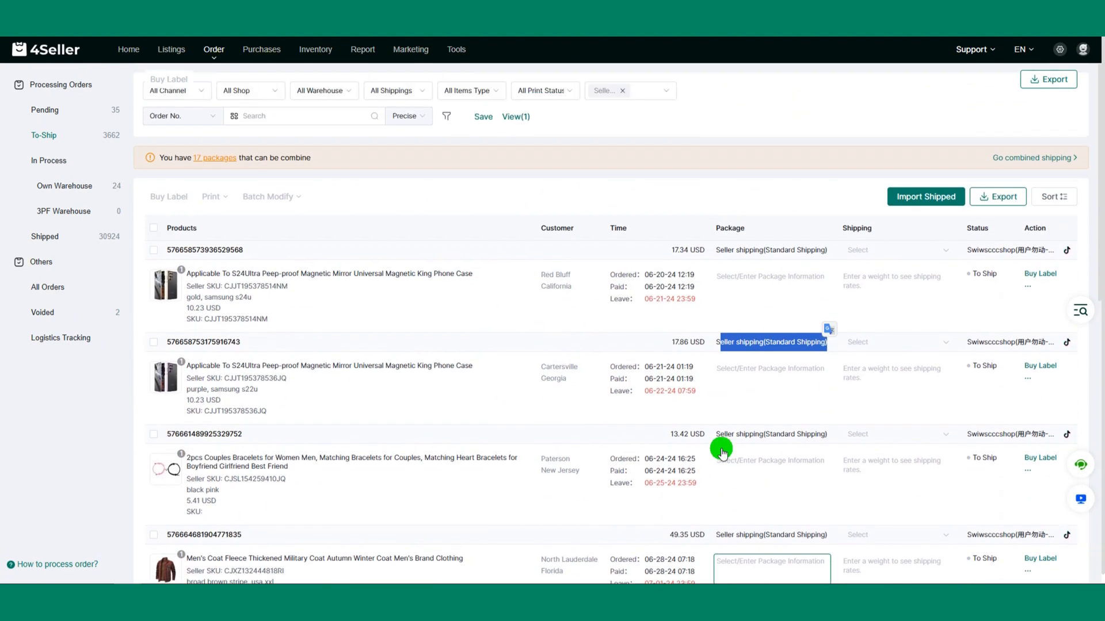
pyautogui.click(796, 199)
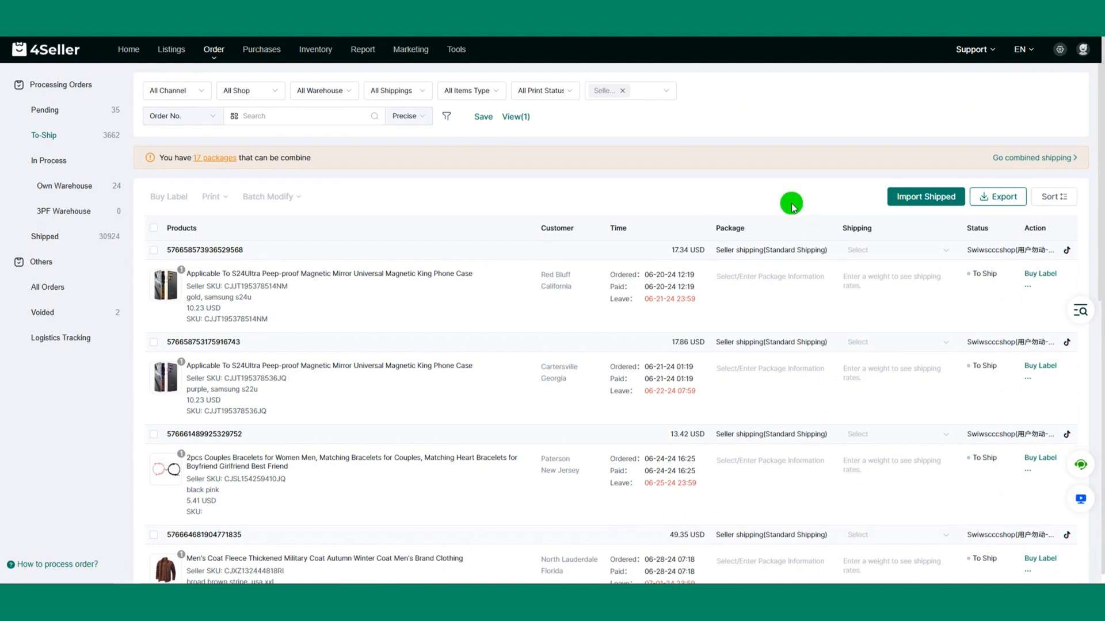